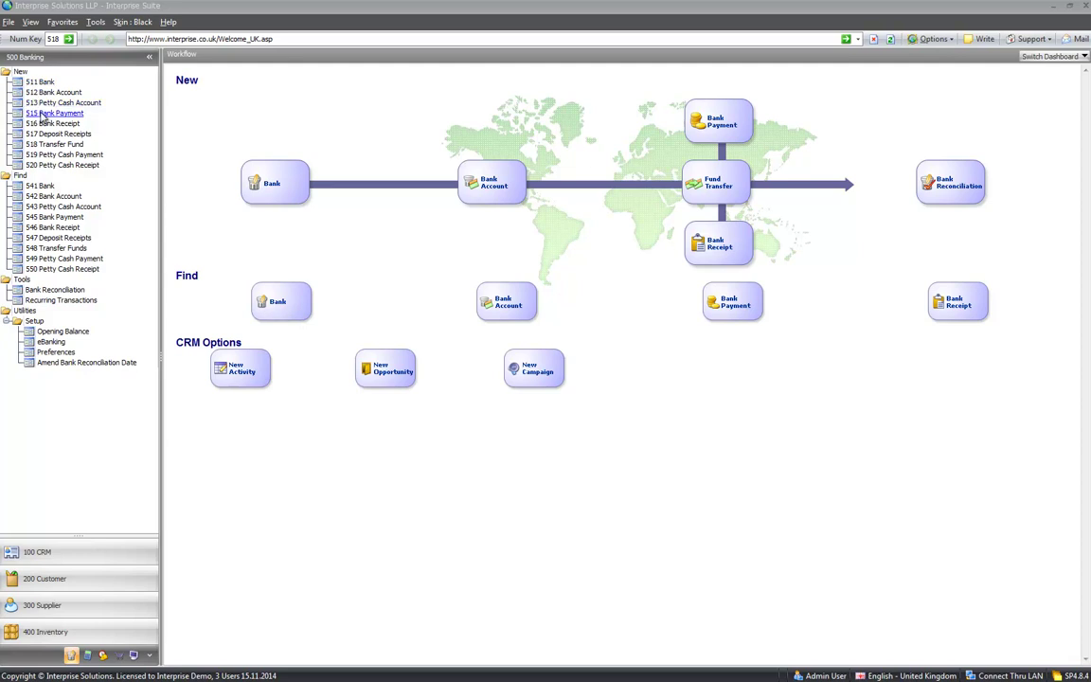
# Open the 541 Bank list and select the HSBC bank row.
pyautogui.click(42, 187)
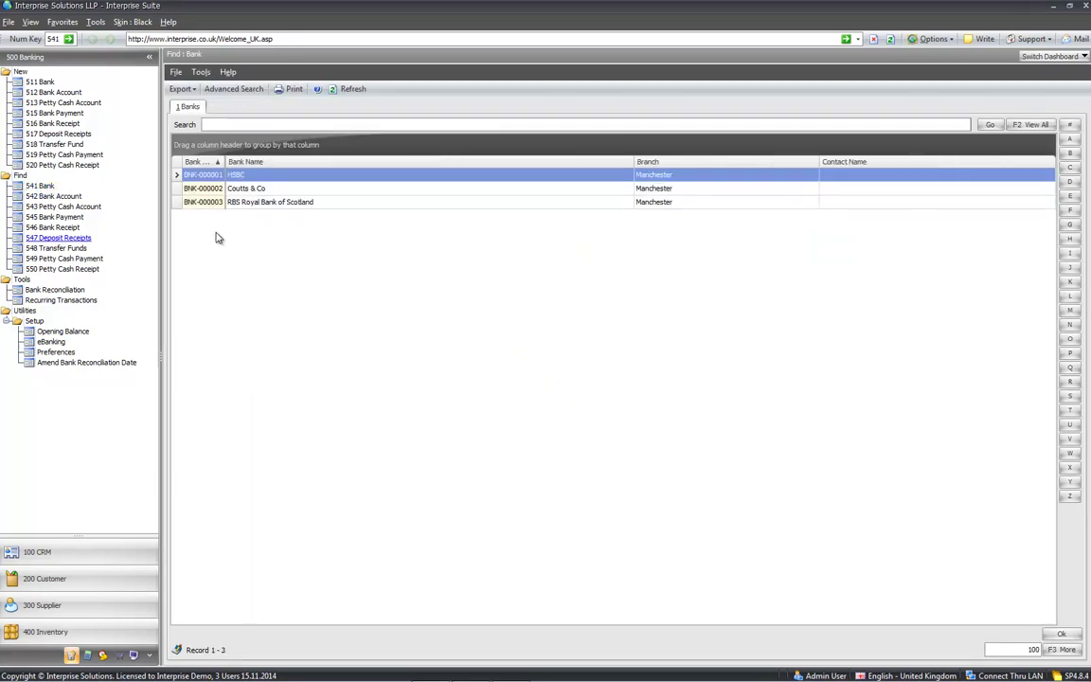
pyautogui.click(209, 178)
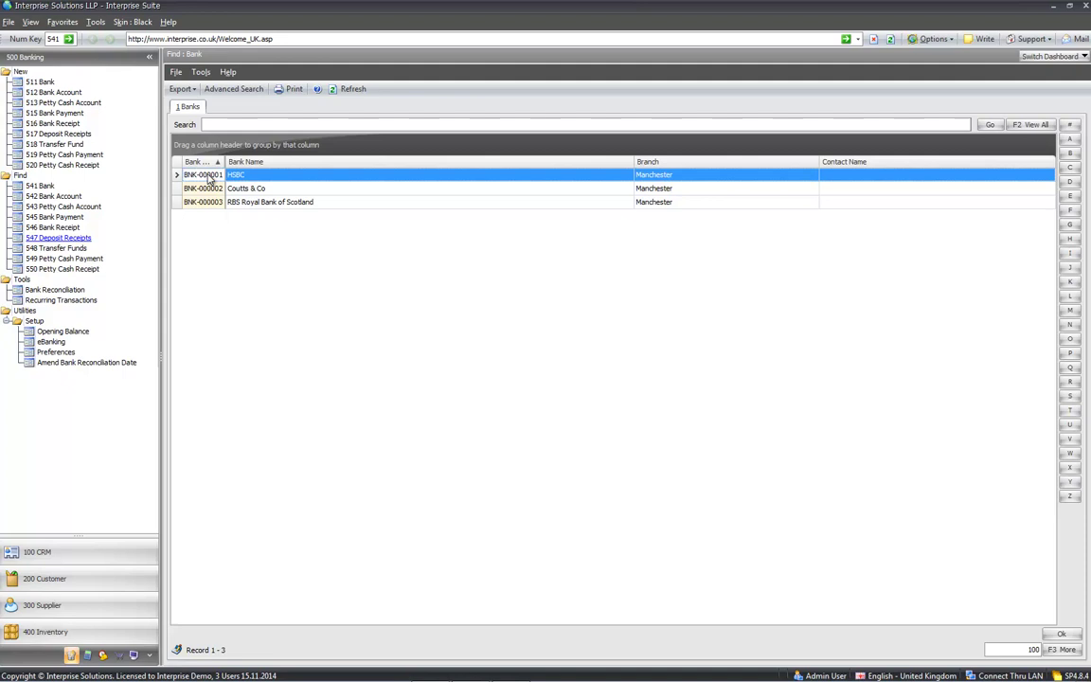
# Open HSBC bank BNK-000001 and browse its GBP Current, EURO and other accounts.
pyautogui.doubleClick(206, 175)
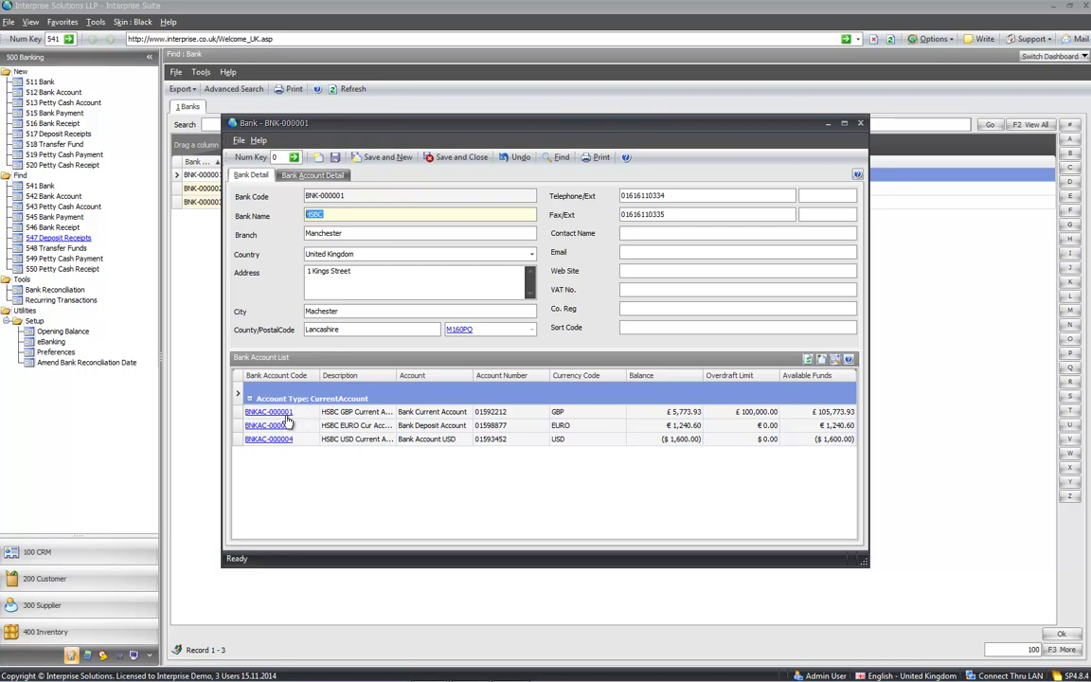
pyautogui.click(280, 414)
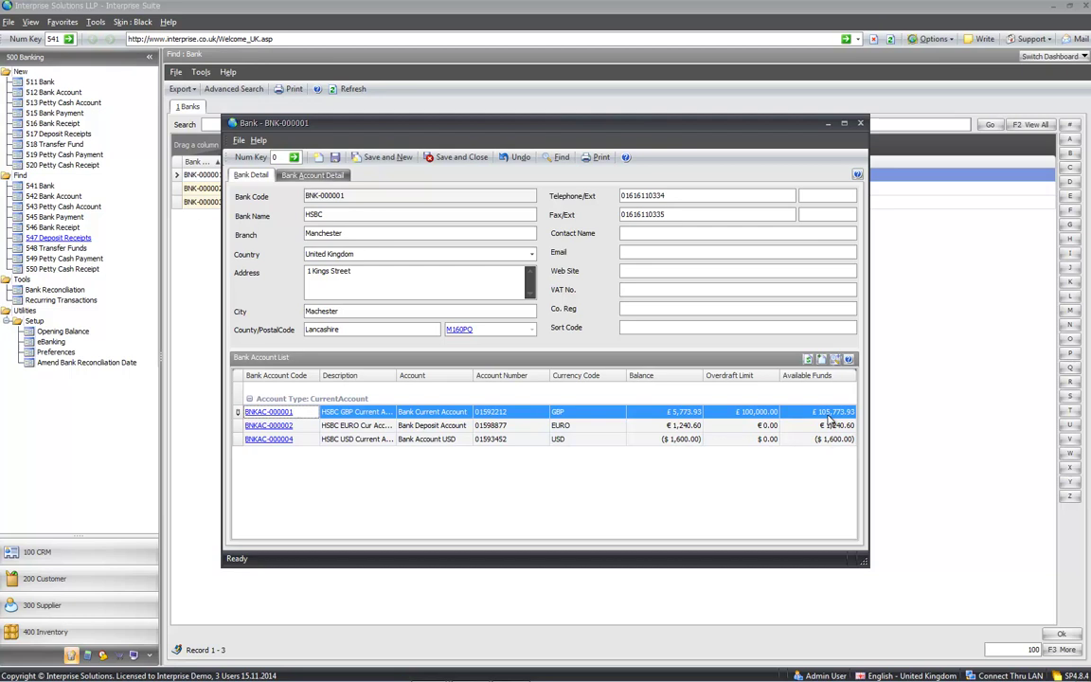
pyautogui.click(414, 445)
pyautogui.click(414, 425)
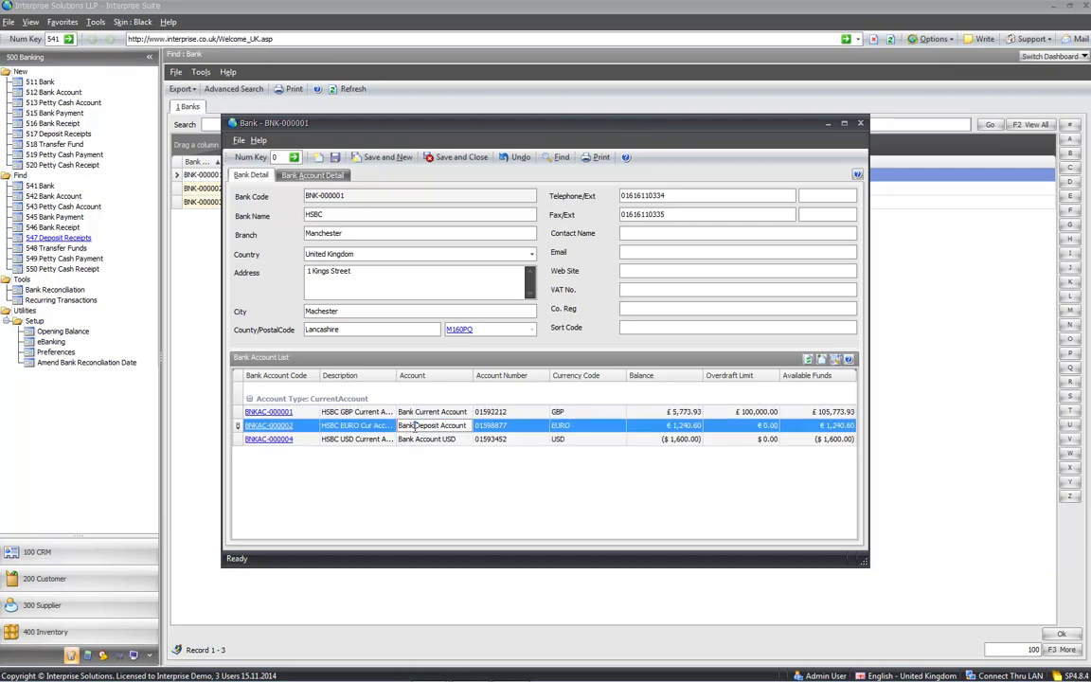
pyautogui.click(264, 412)
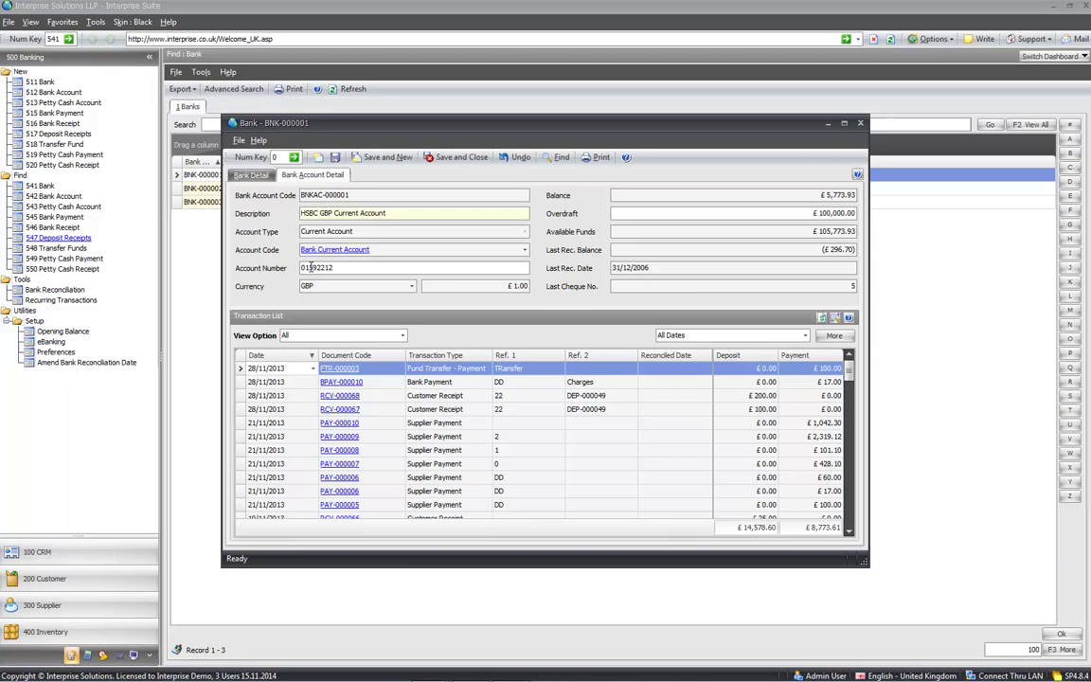
pyautogui.click(807, 212)
pyautogui.click(403, 335)
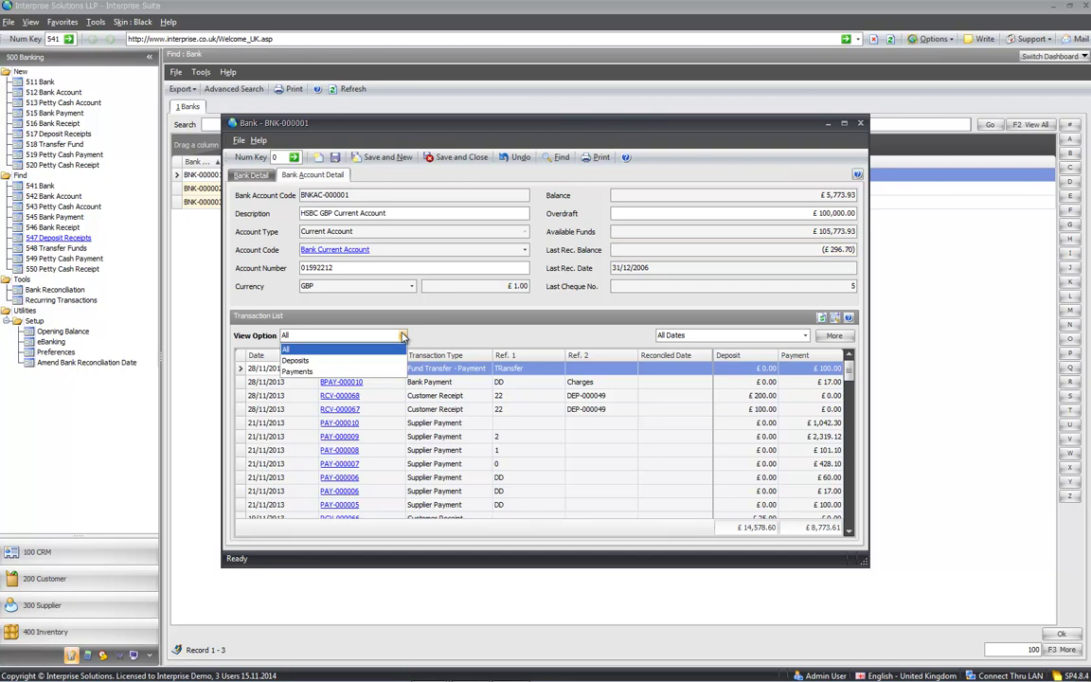
pyautogui.click(405, 336)
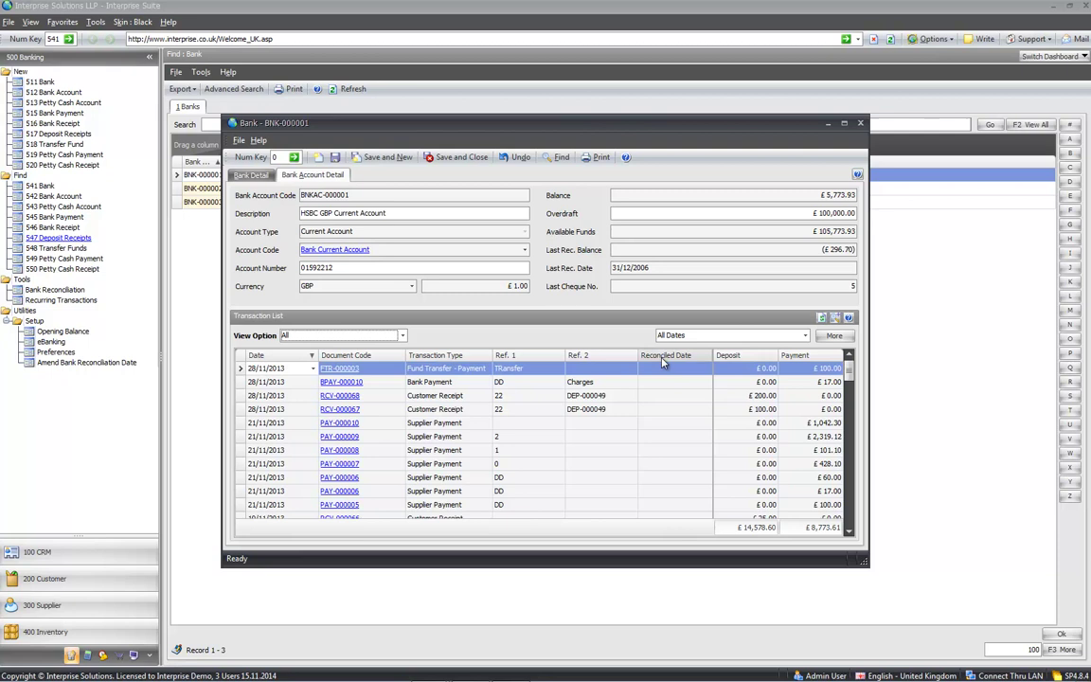
pyautogui.moveTo(848, 372); pyautogui.dragTo(849, 470)
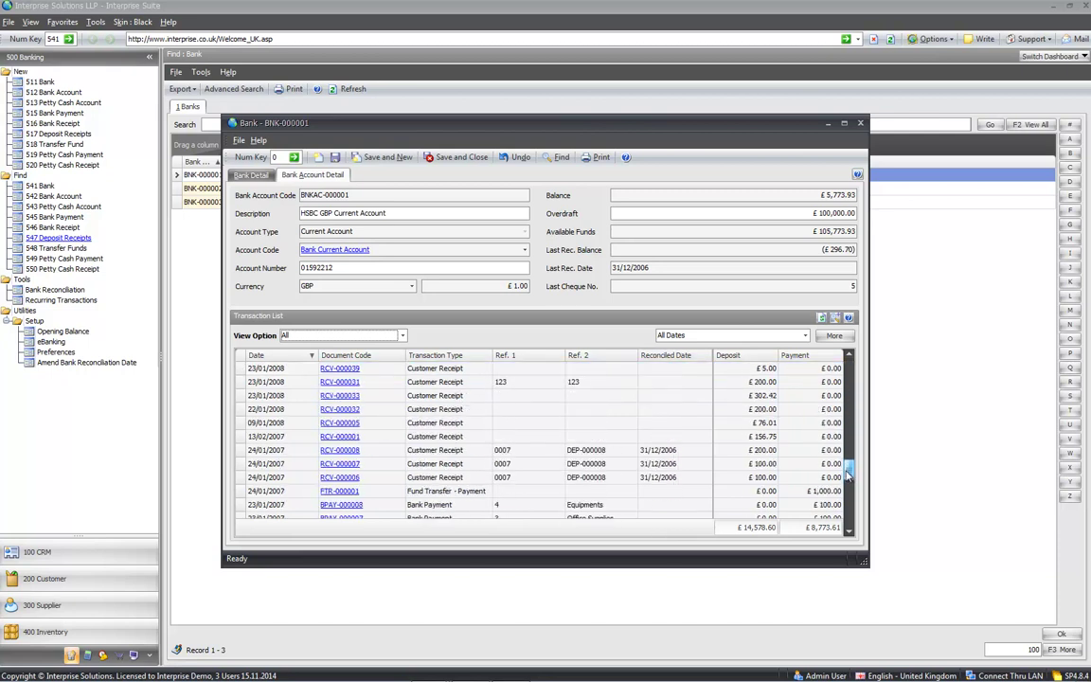
pyautogui.click(659, 450)
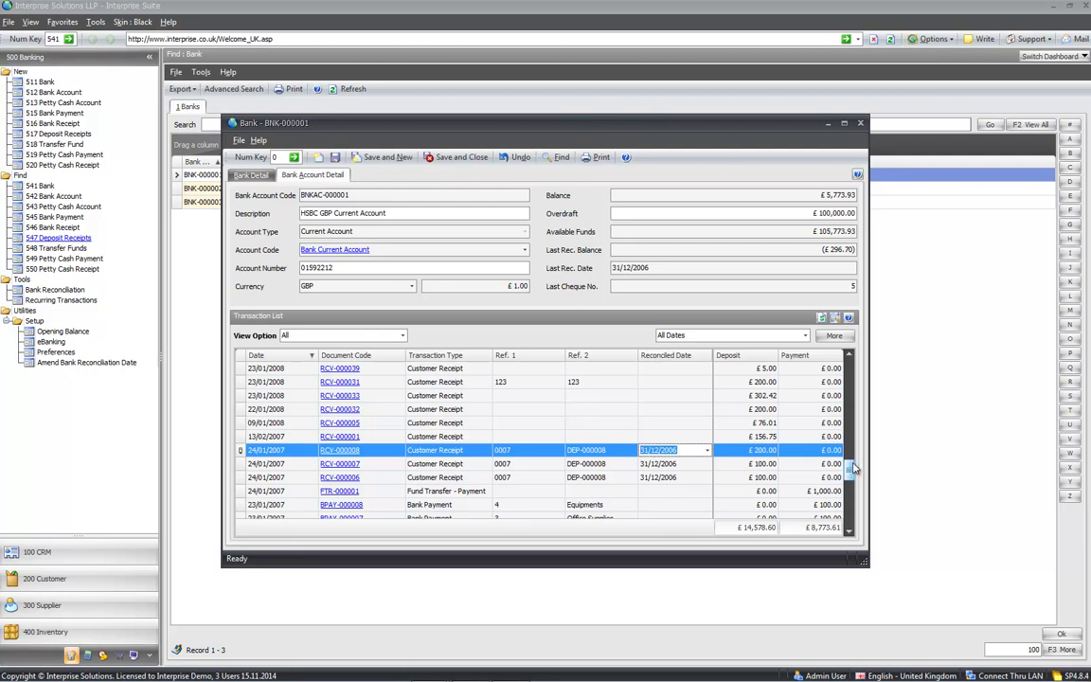
pyautogui.moveTo(849, 470); pyautogui.dragTo(849, 364)
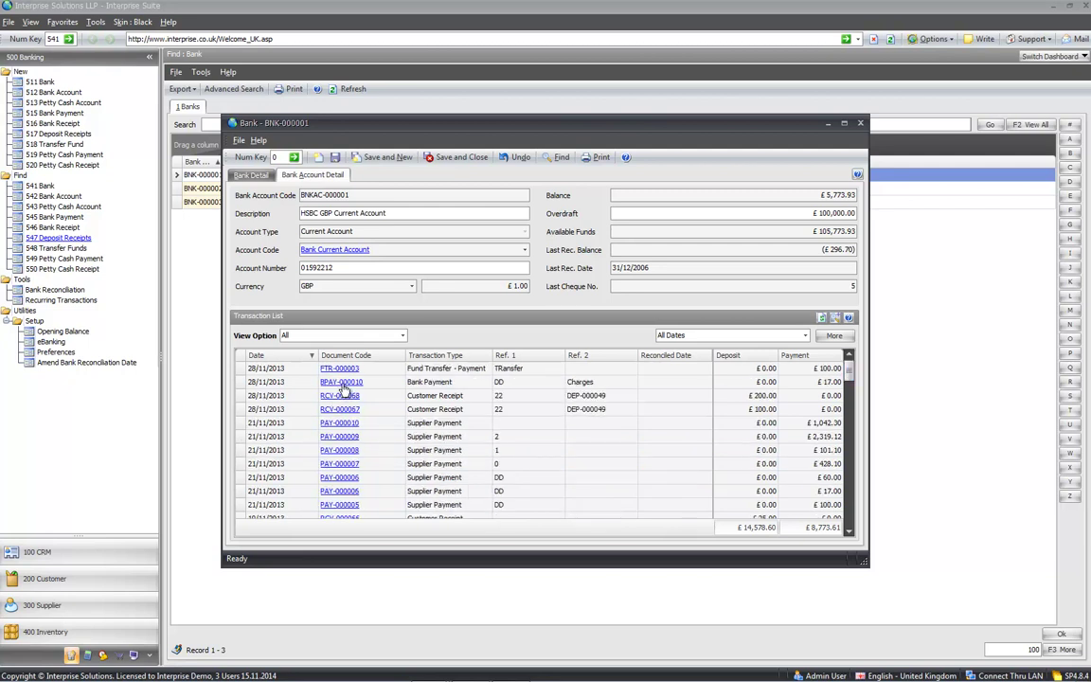
pyautogui.click(543, 437)
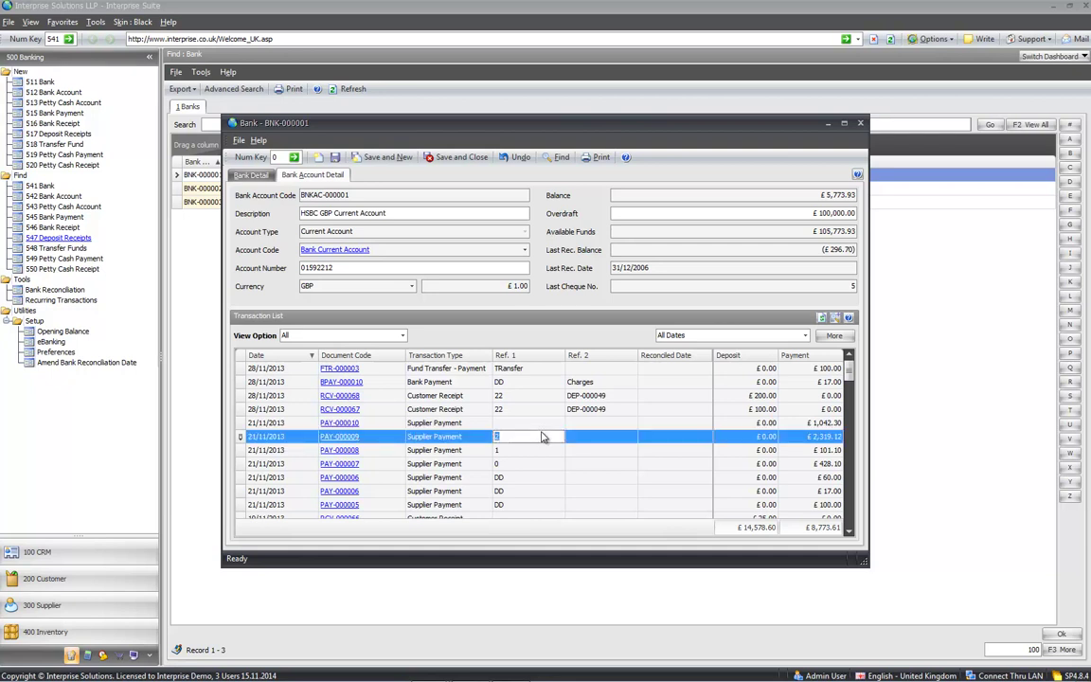
pyautogui.click(438, 437)
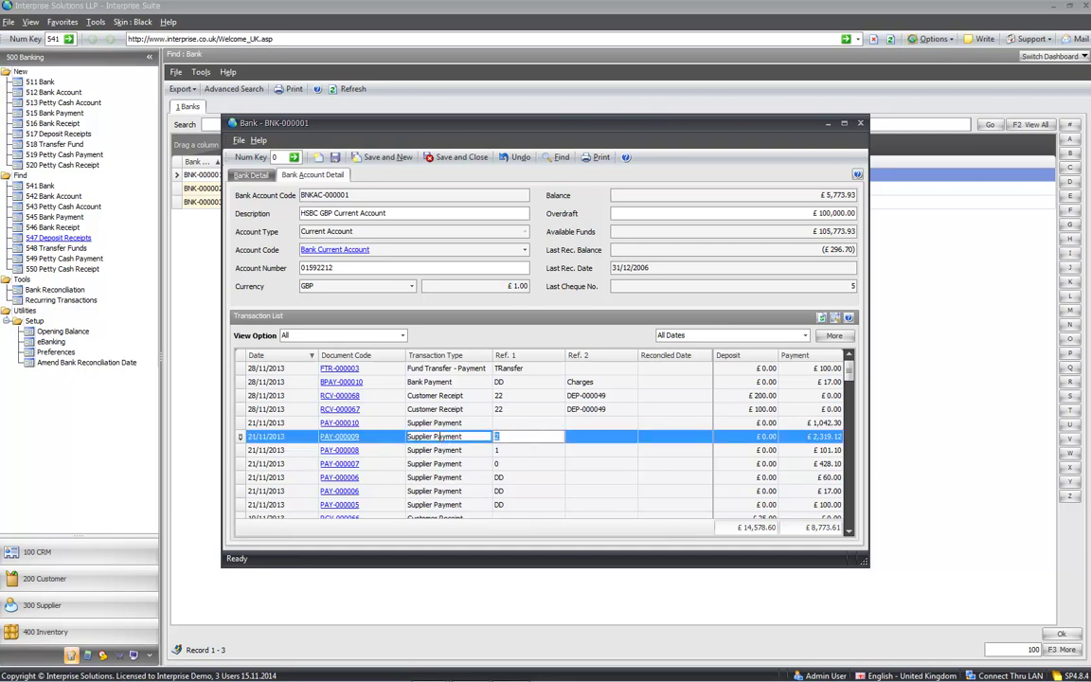
pyautogui.click(441, 382)
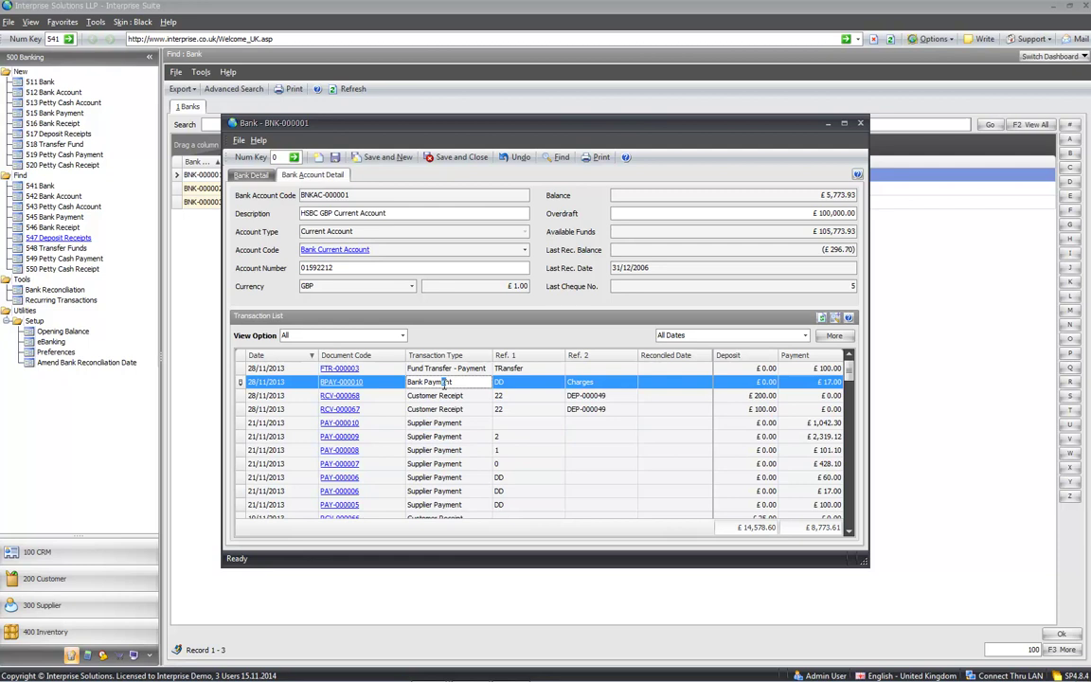
pyautogui.click(441, 396)
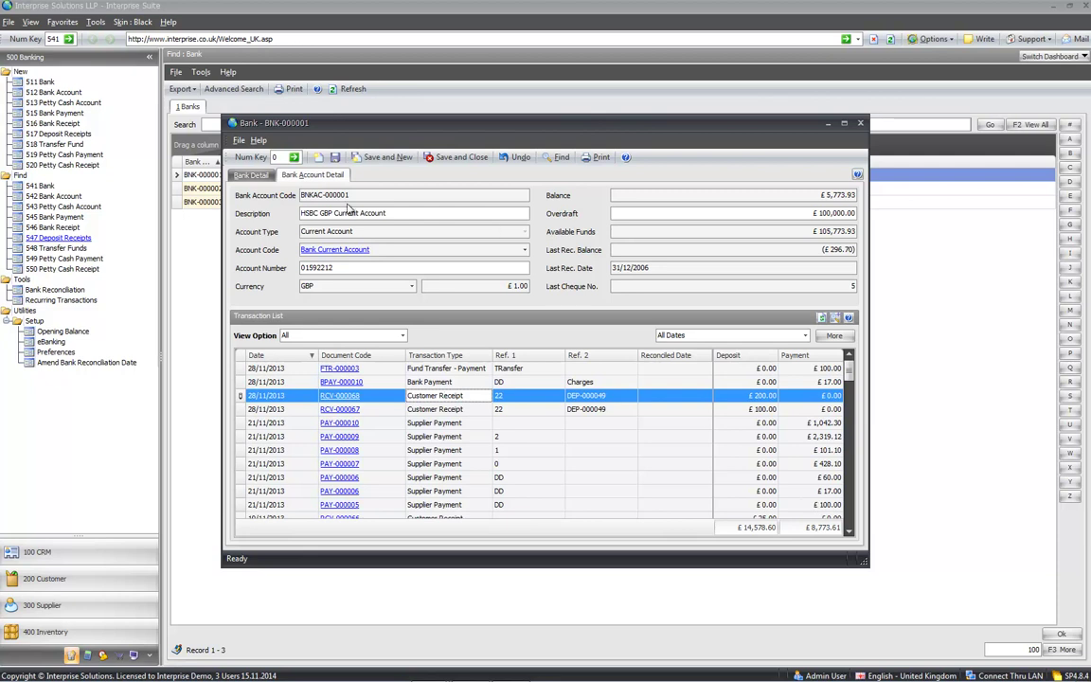
pyautogui.click(252, 178)
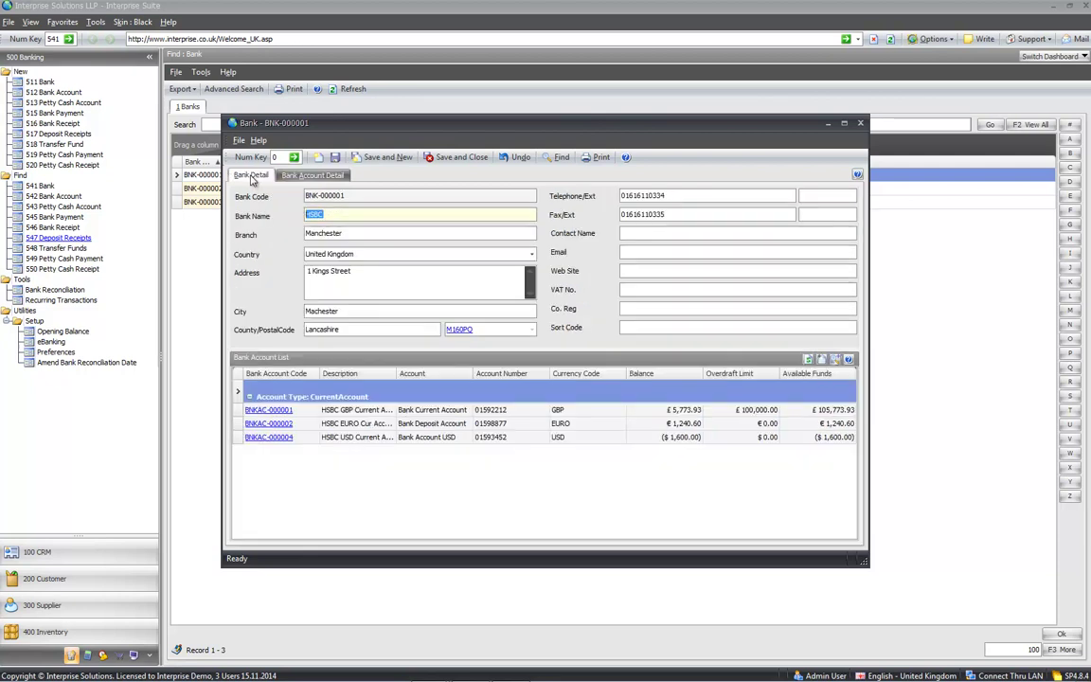
# Close the HSBC record, then open and close the HSBC USD Current Account BNKAC-000004.
pyautogui.click(860, 124)
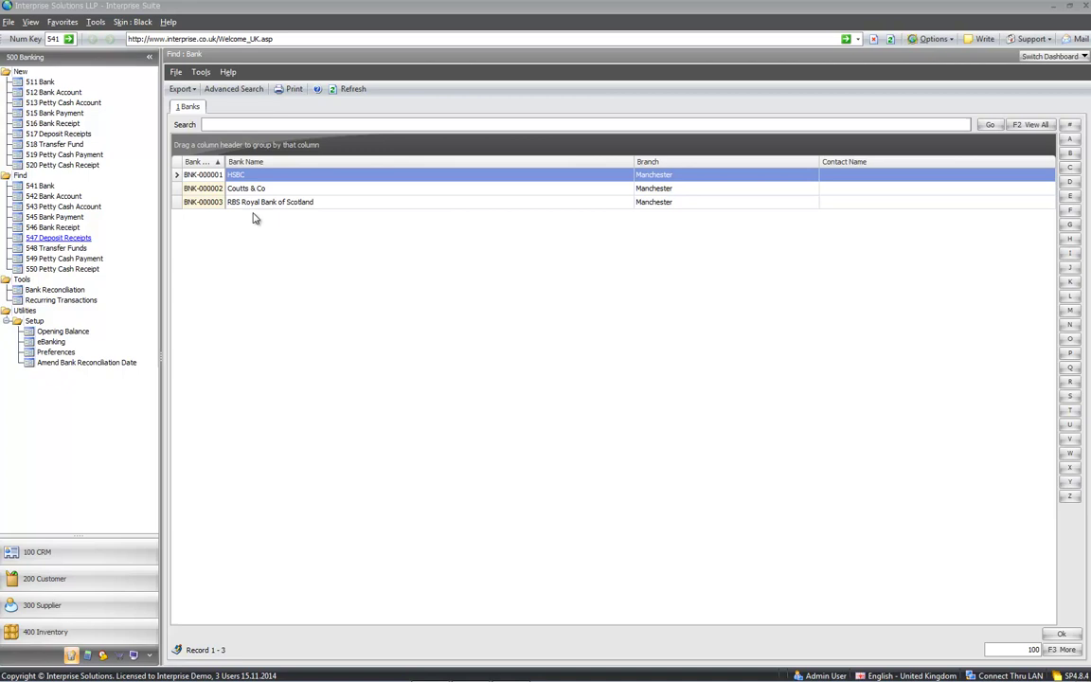
pyautogui.click(69, 195)
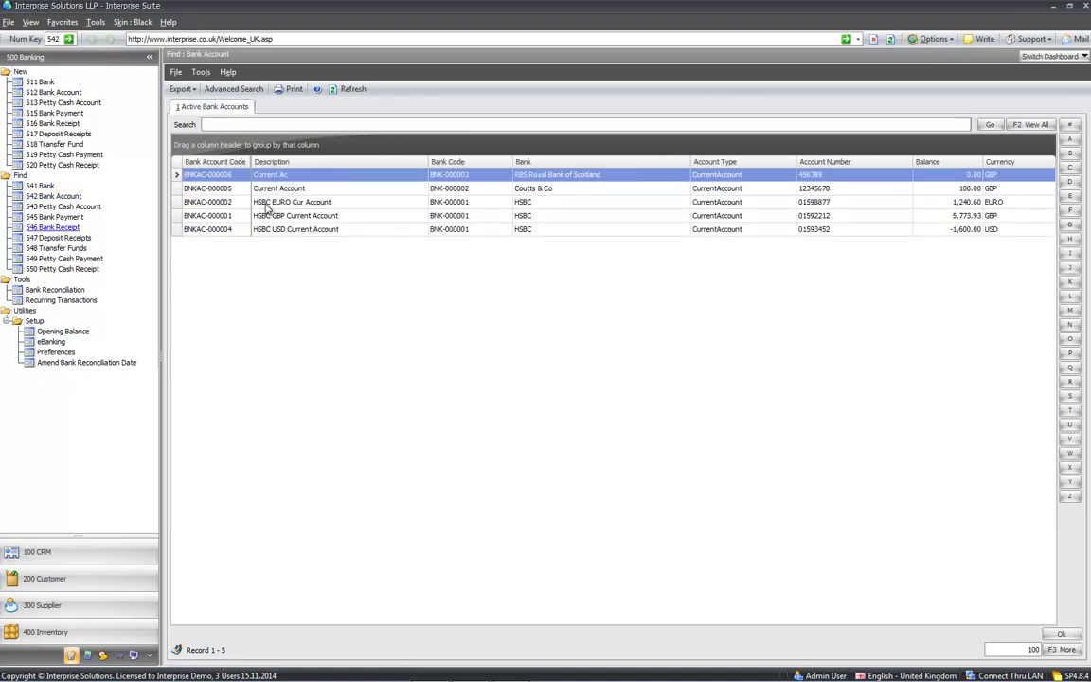
pyautogui.click(266, 231)
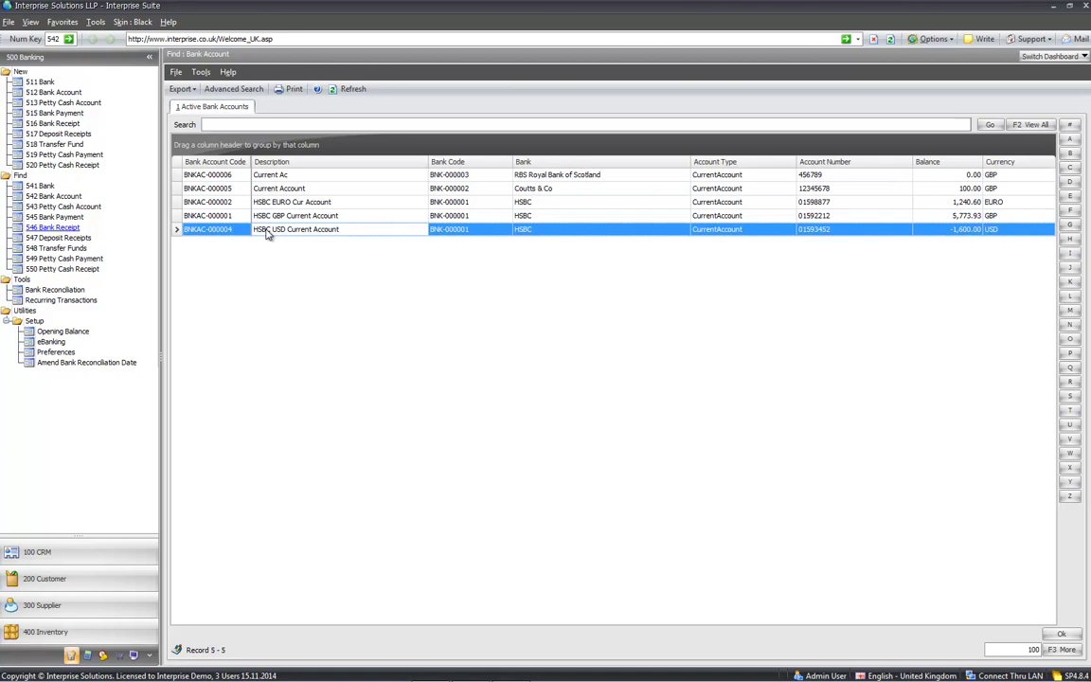
pyautogui.doubleClick(241, 233)
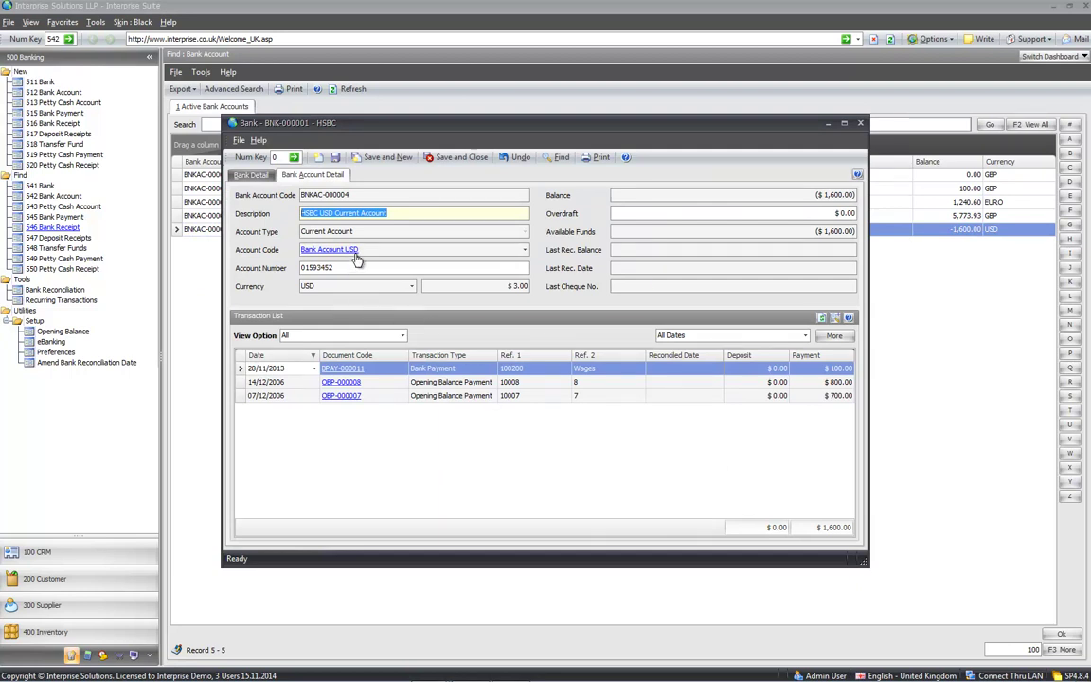
pyautogui.moveTo(333, 252)
pyautogui.press('Escape')
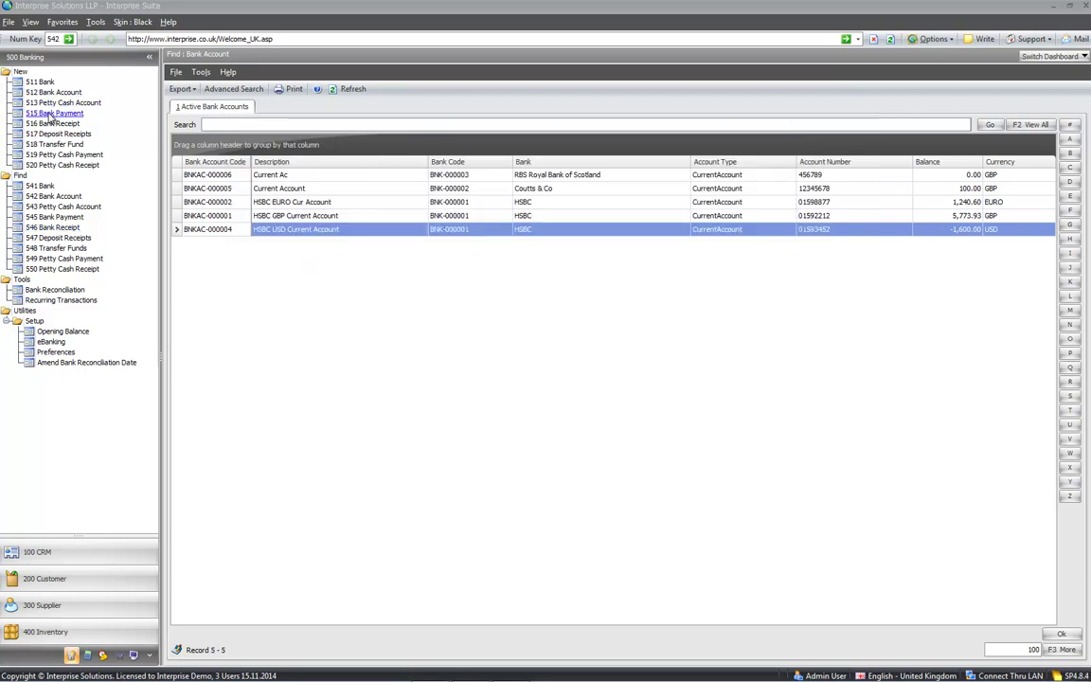
# Start a bank payment from HSBC GBP Current Account, cheque number DD, payee Wages.
pyautogui.click(54, 112)
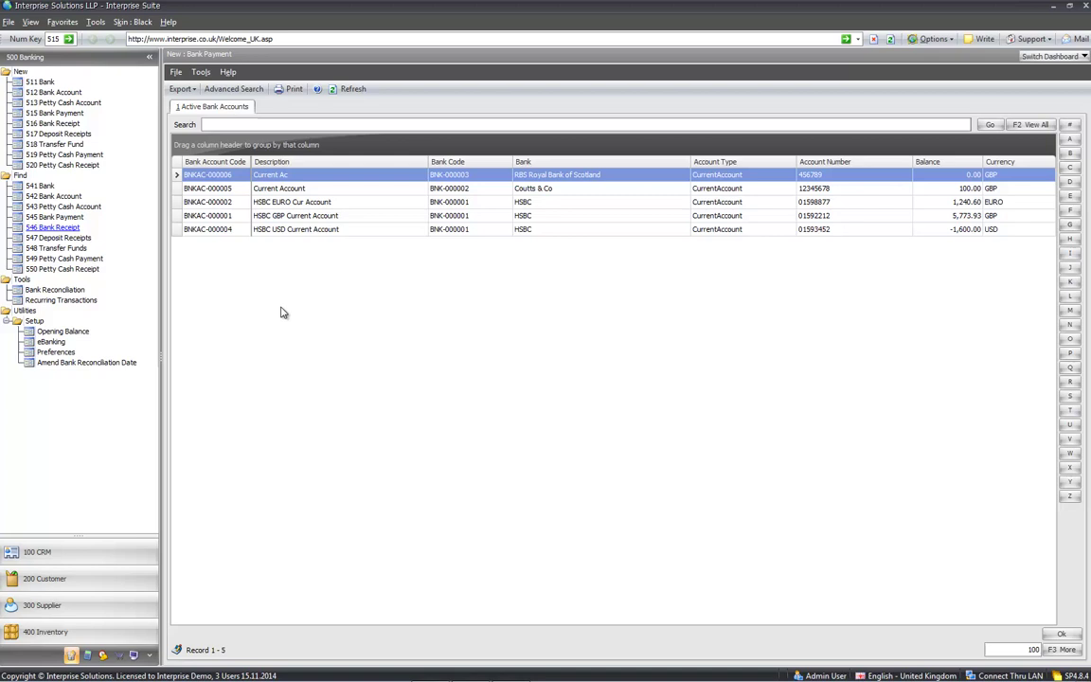
pyautogui.click(233, 216)
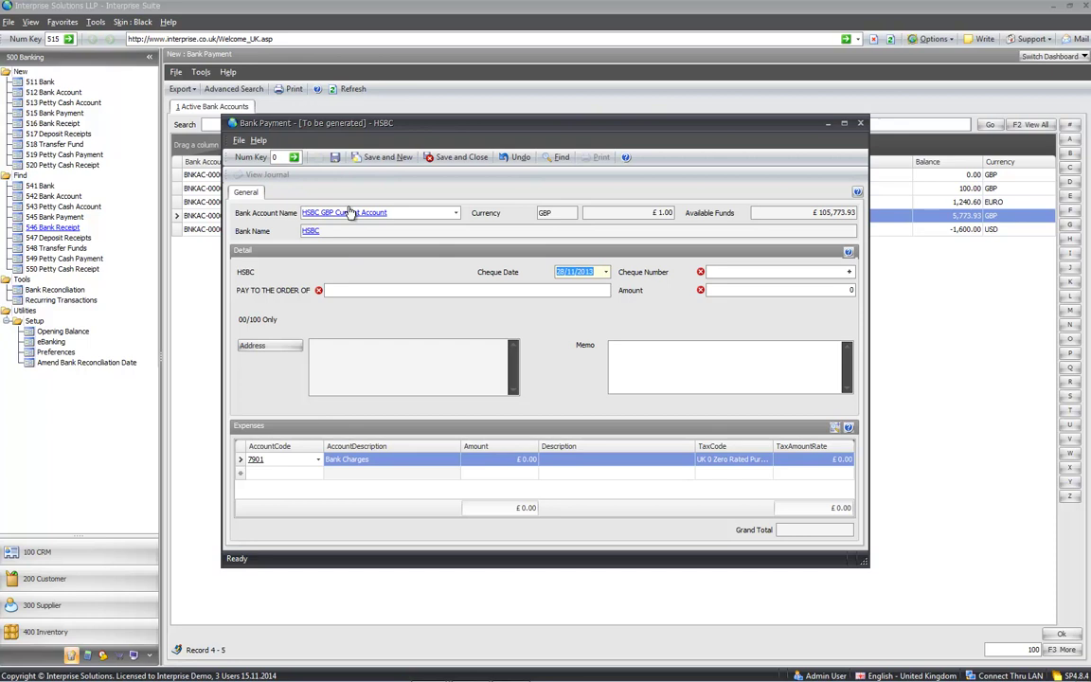
pyautogui.press('Tab')
pyautogui.write('DD')
pyautogui.press('Tab')
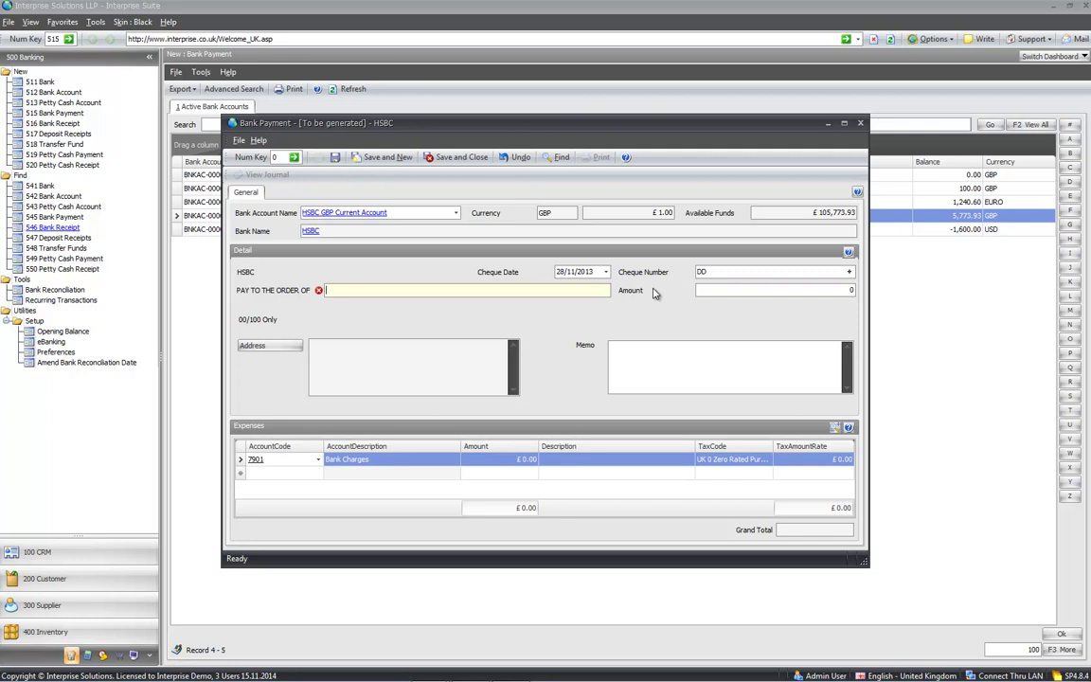
pyautogui.write('Wages')
pyautogui.press('Tab')
pyautogui.press('Tab')
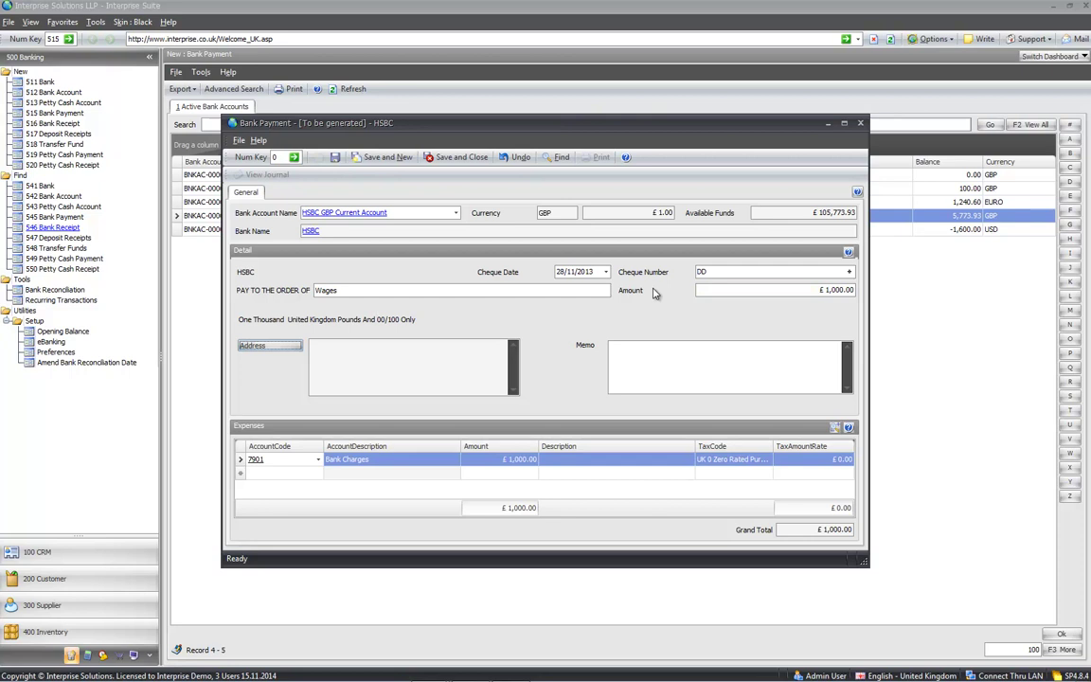
# Code the expense line to 7000 Gross Wages and save the £1,000.00 payment.
pyautogui.click(279, 460)
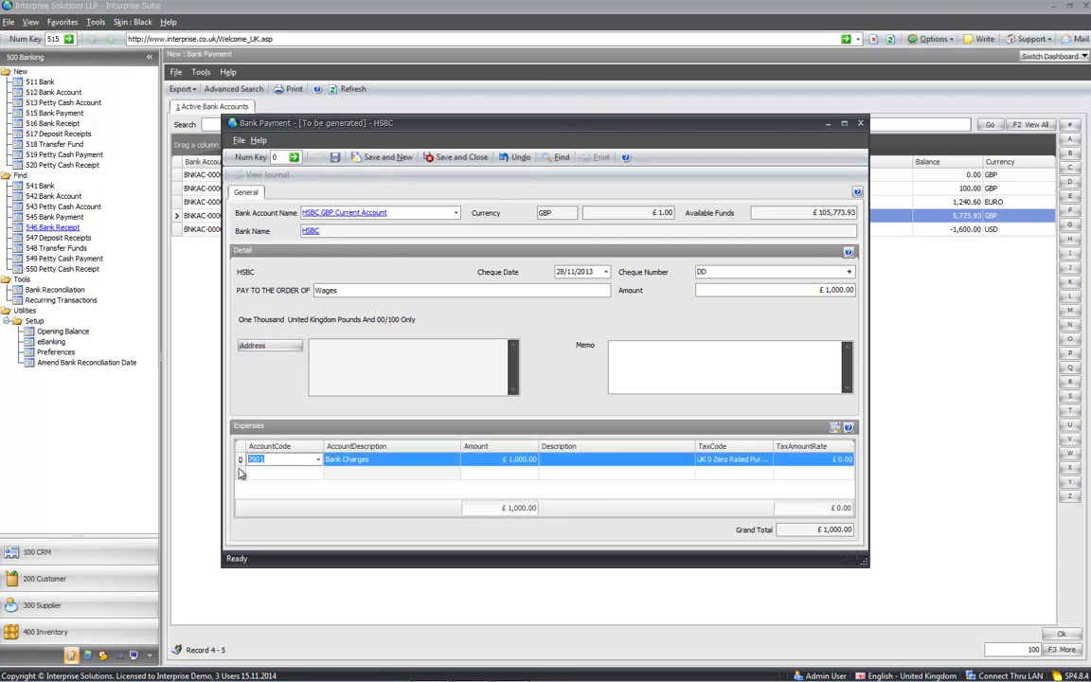
pyautogui.write('wages')
pyautogui.press('Tab')
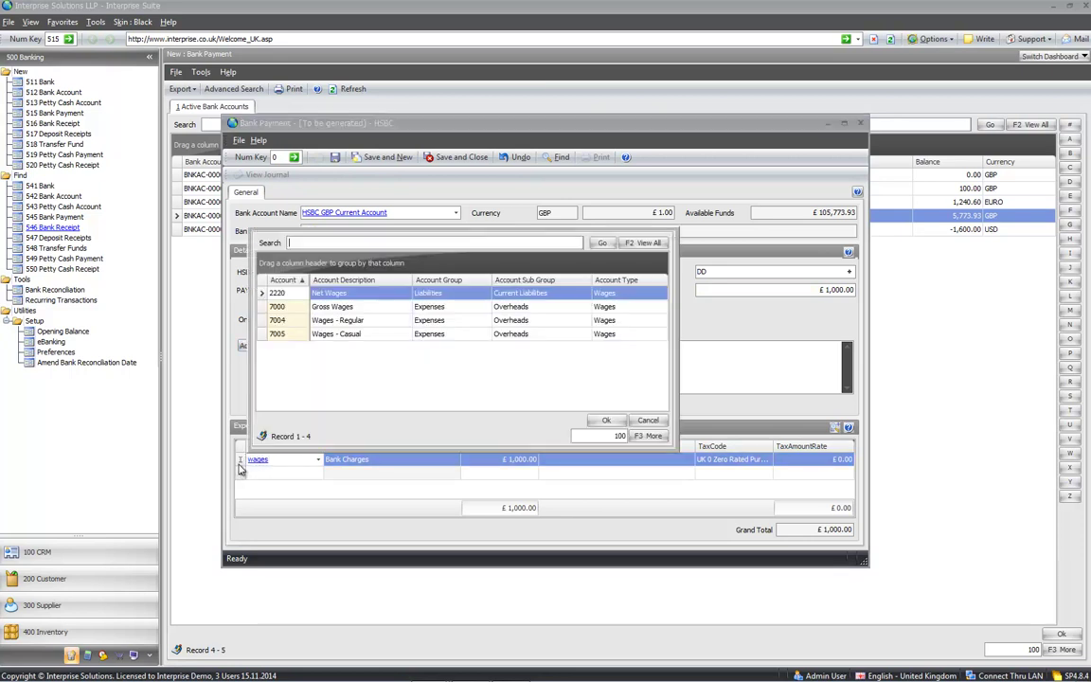
pyautogui.doubleClick(294, 308)
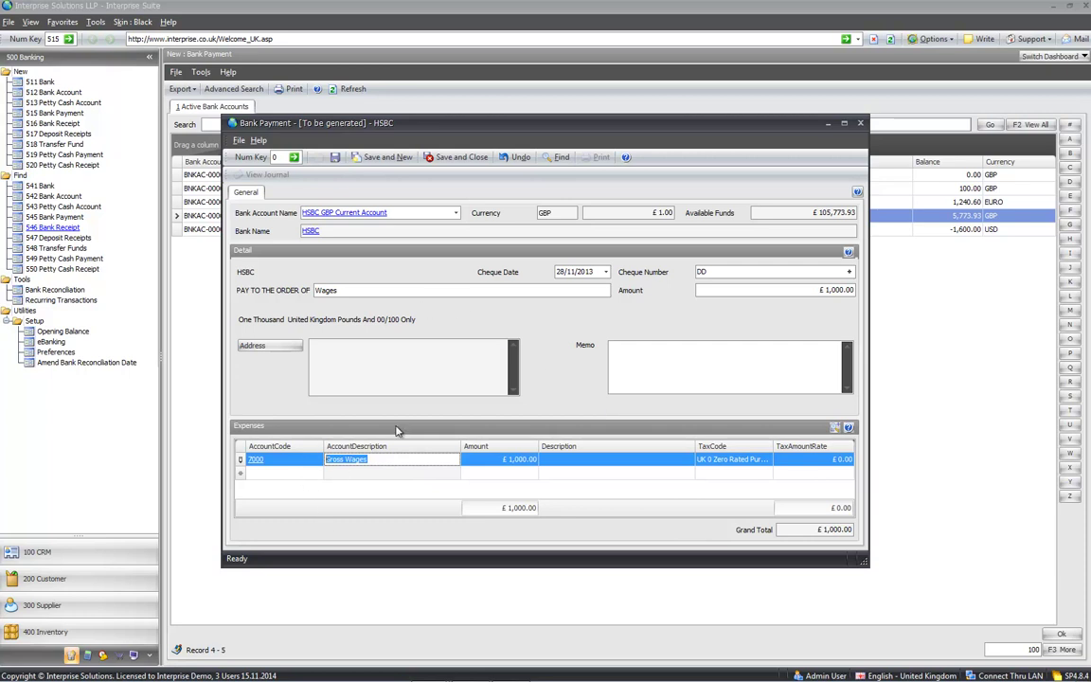
pyautogui.click(473, 158)
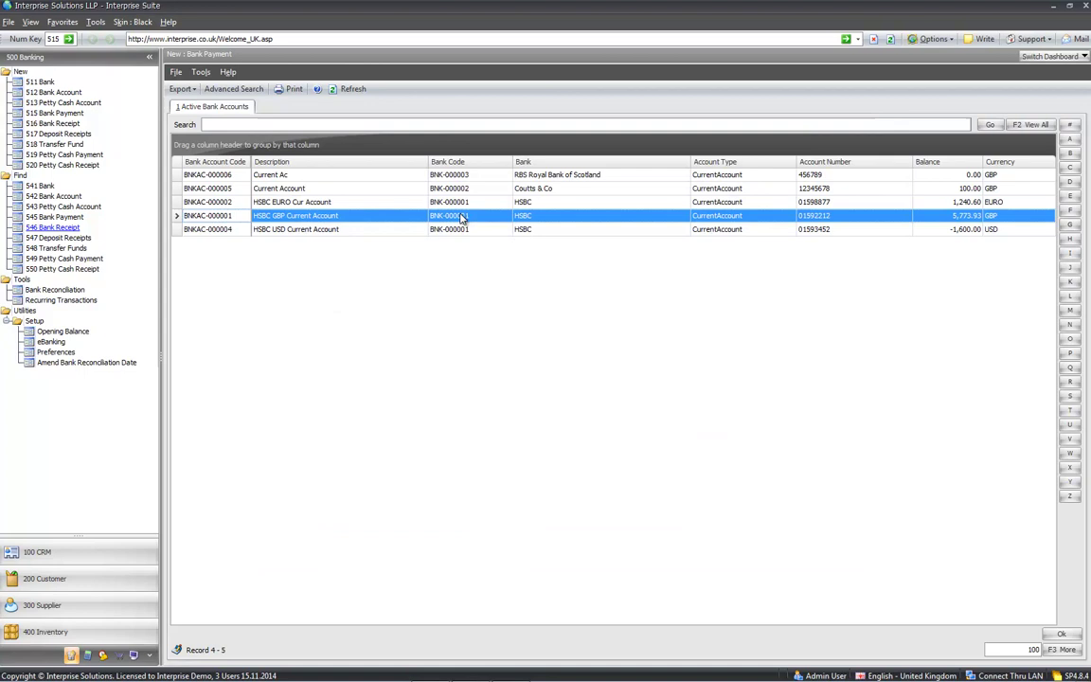
# Visit 516 Bank Receipt and 517 Deposit Receipts, then open the 209 Customer Receipt list.
pyautogui.click(65, 123)
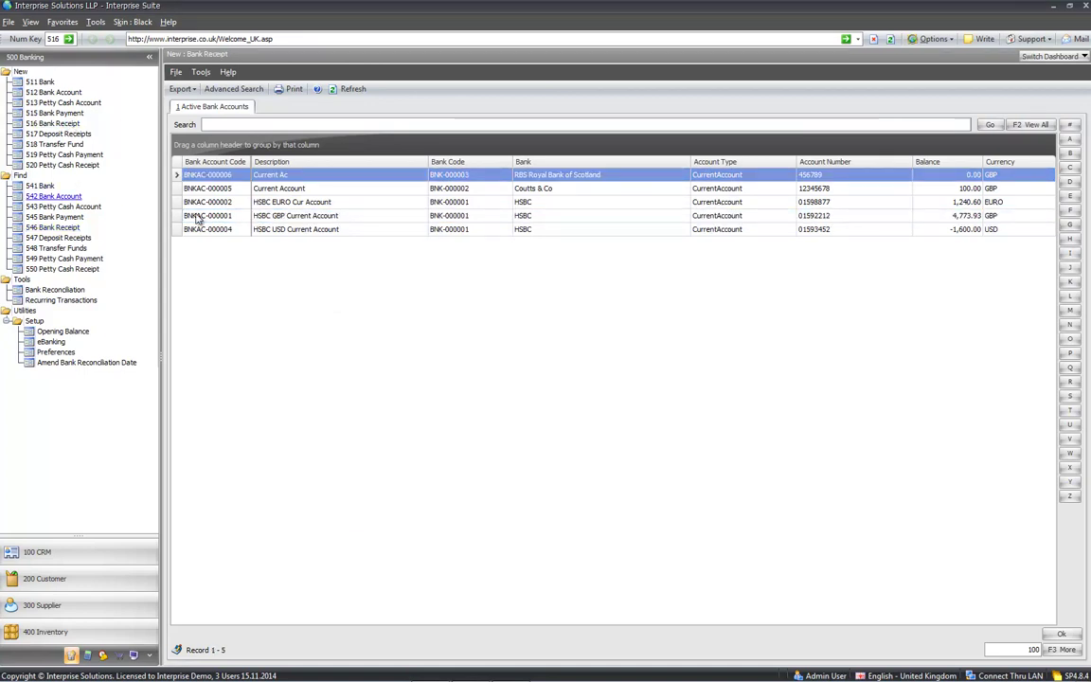
pyautogui.click(67, 133)
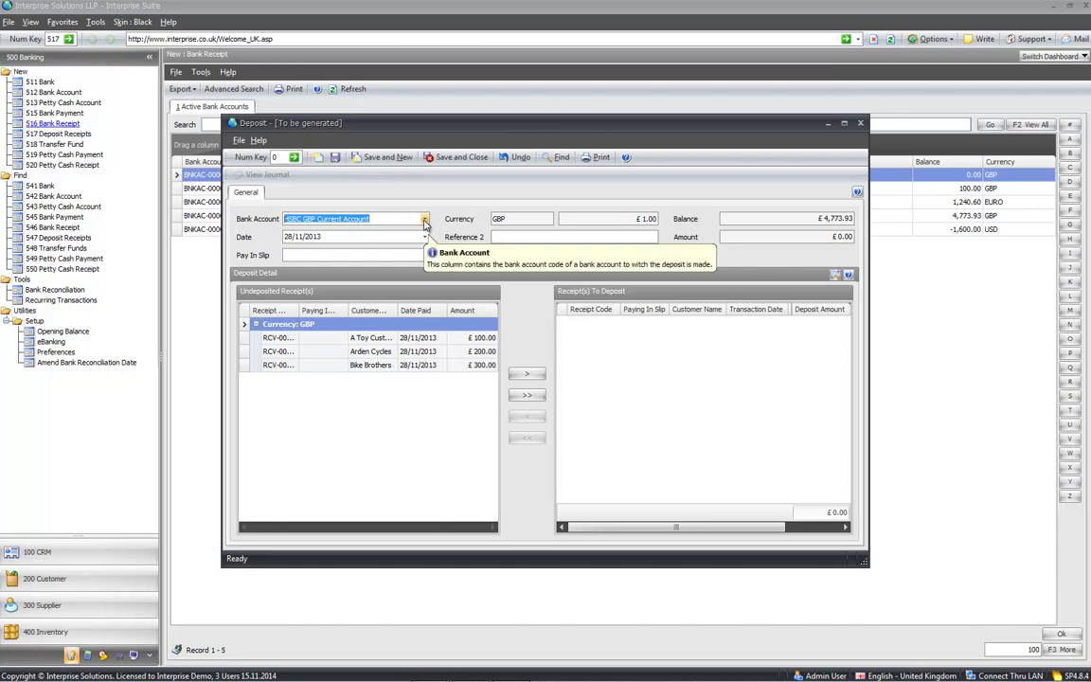
pyautogui.click(57, 577)
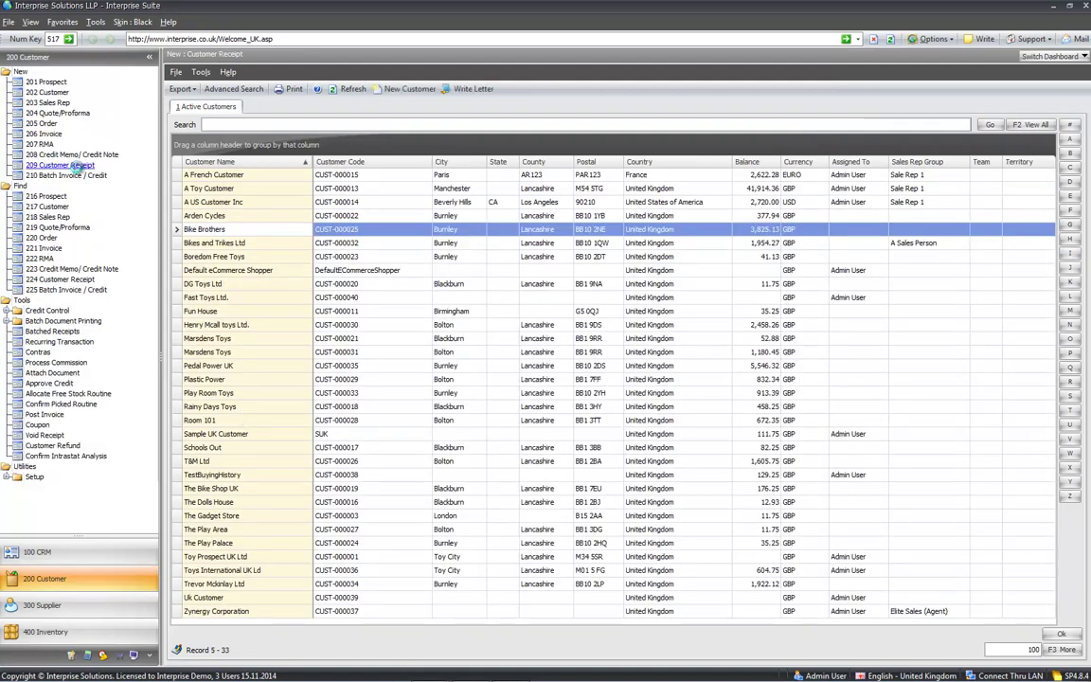
# Record a £100.00 undeposited receipt from A Toy Customer and save it as RCV-000072.
pyautogui.click(256, 188)
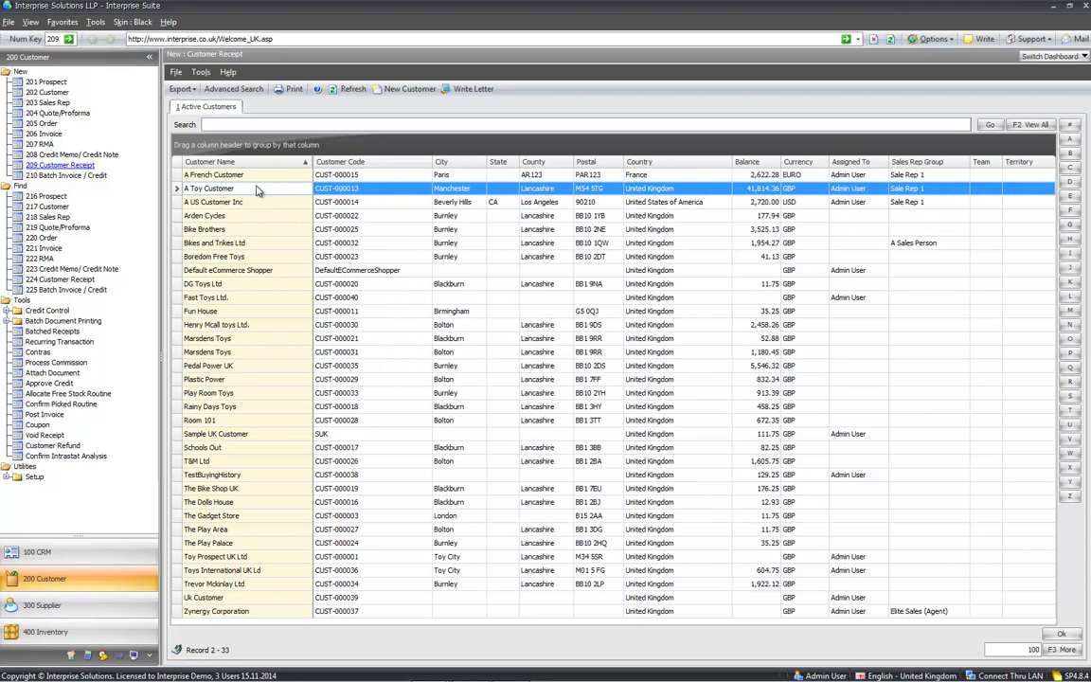
pyautogui.doubleClick(258, 188)
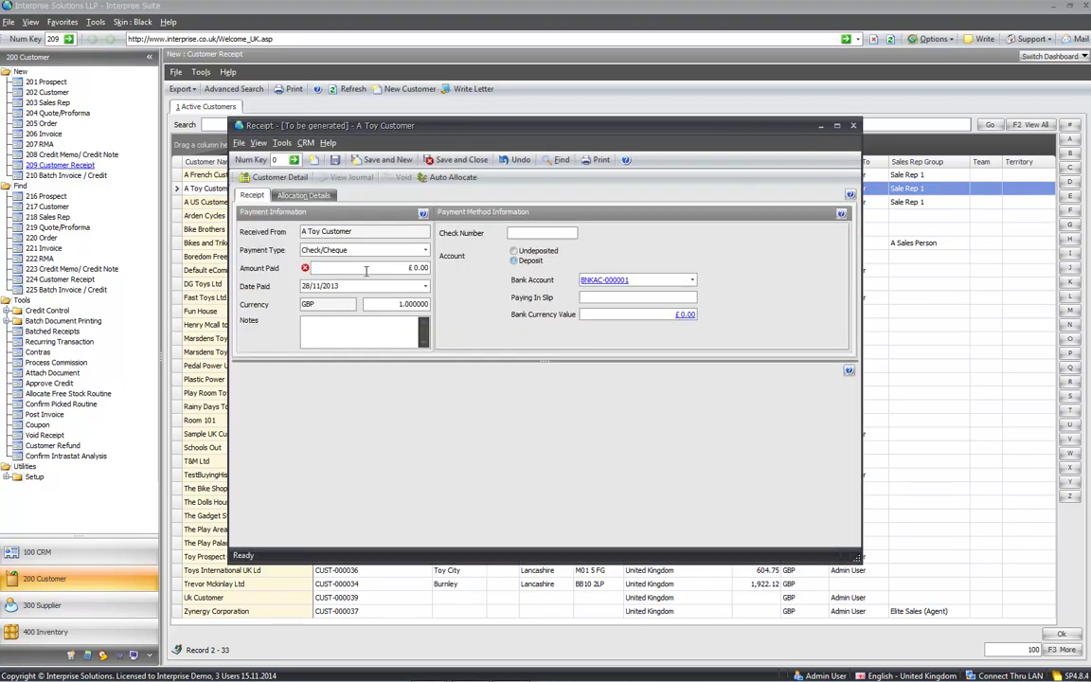
pyautogui.write('100')
pyautogui.press('Tab')
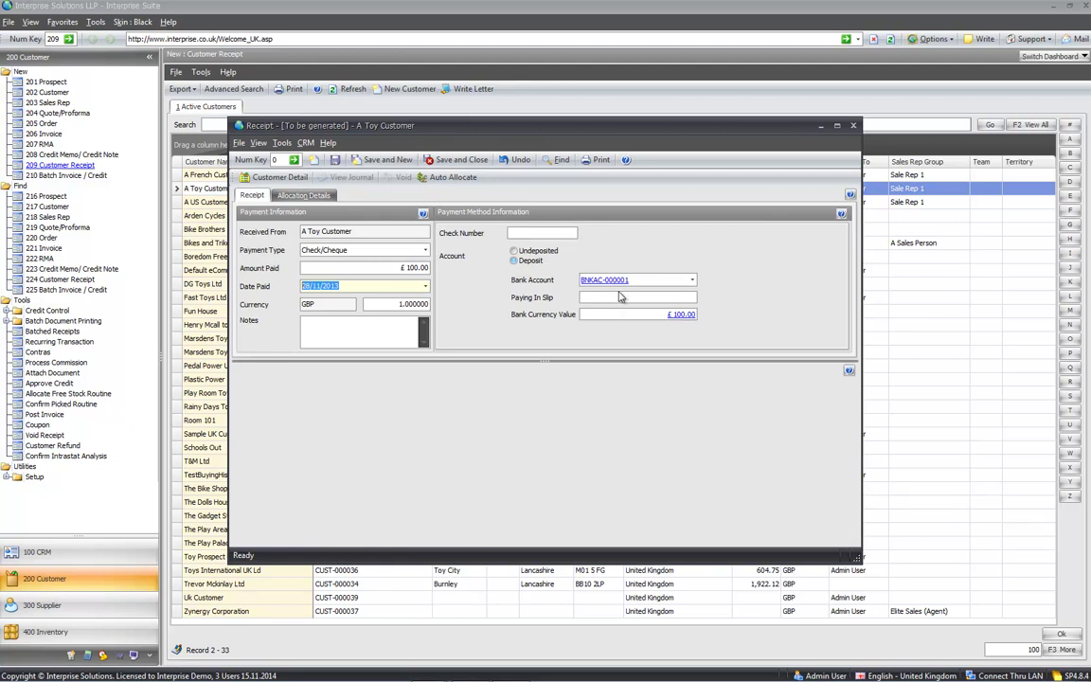
pyautogui.click(513, 251)
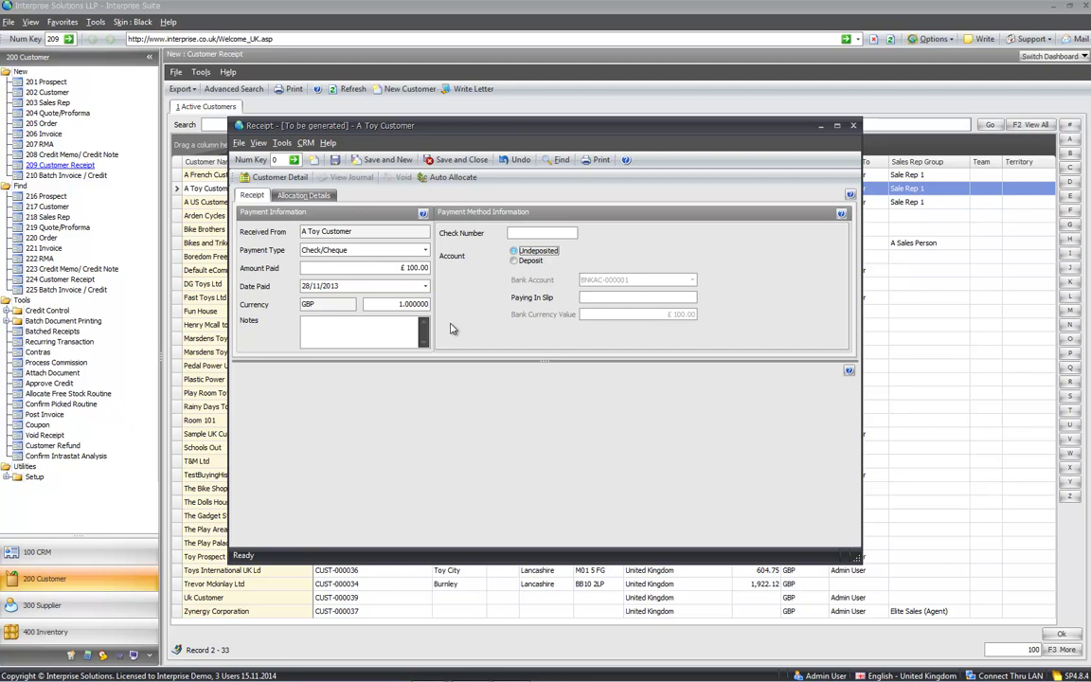
pyautogui.click(459, 161)
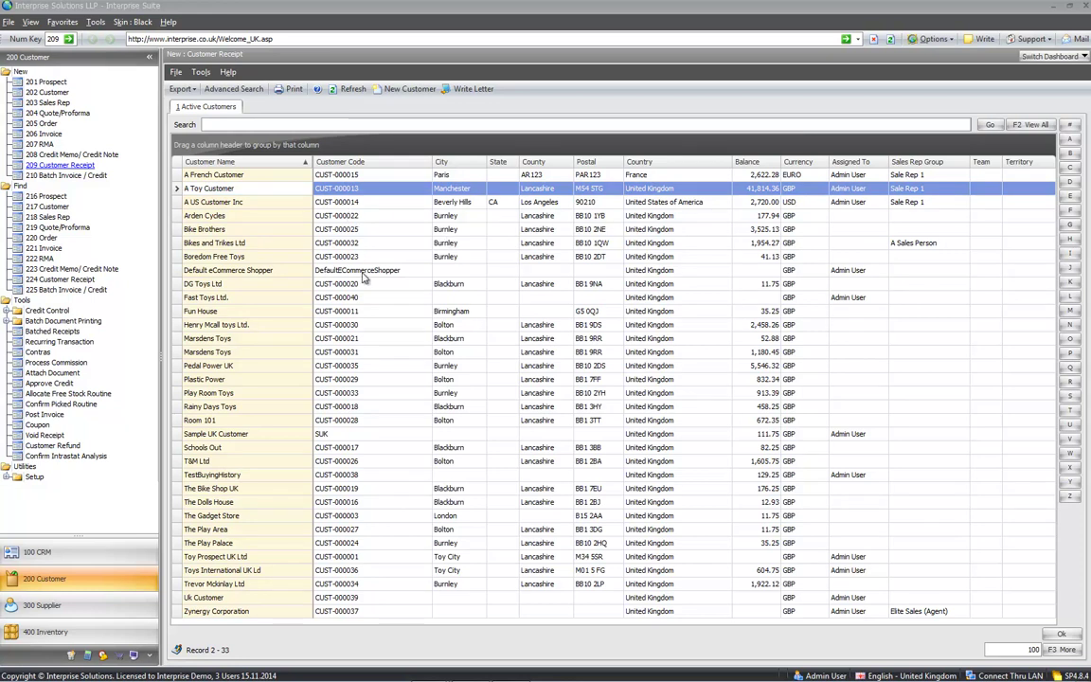
# Close the earlier unfinished deposit window.
pyautogui.moveTo(428, 677)
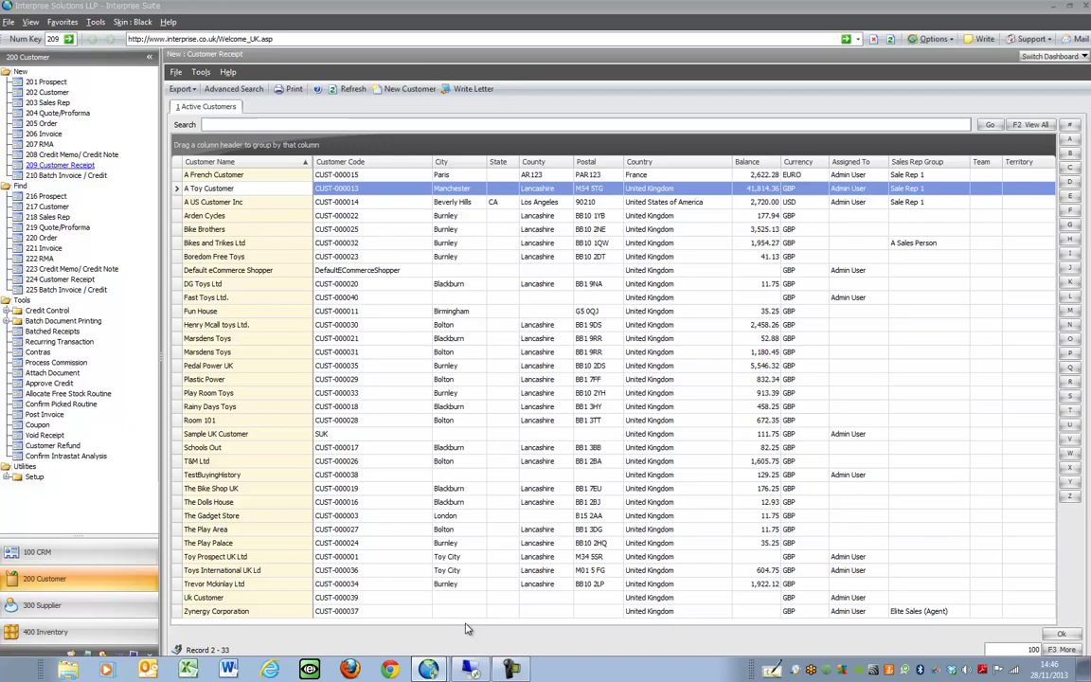
pyautogui.click(400, 598)
pyautogui.click(860, 123)
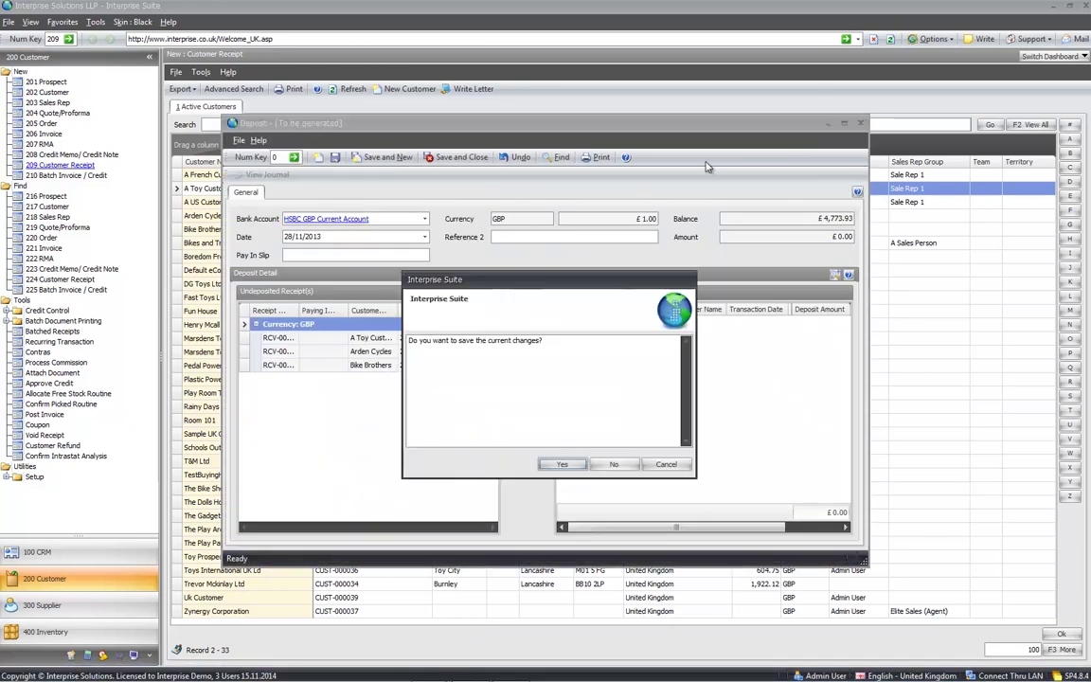
pyautogui.click(564, 461)
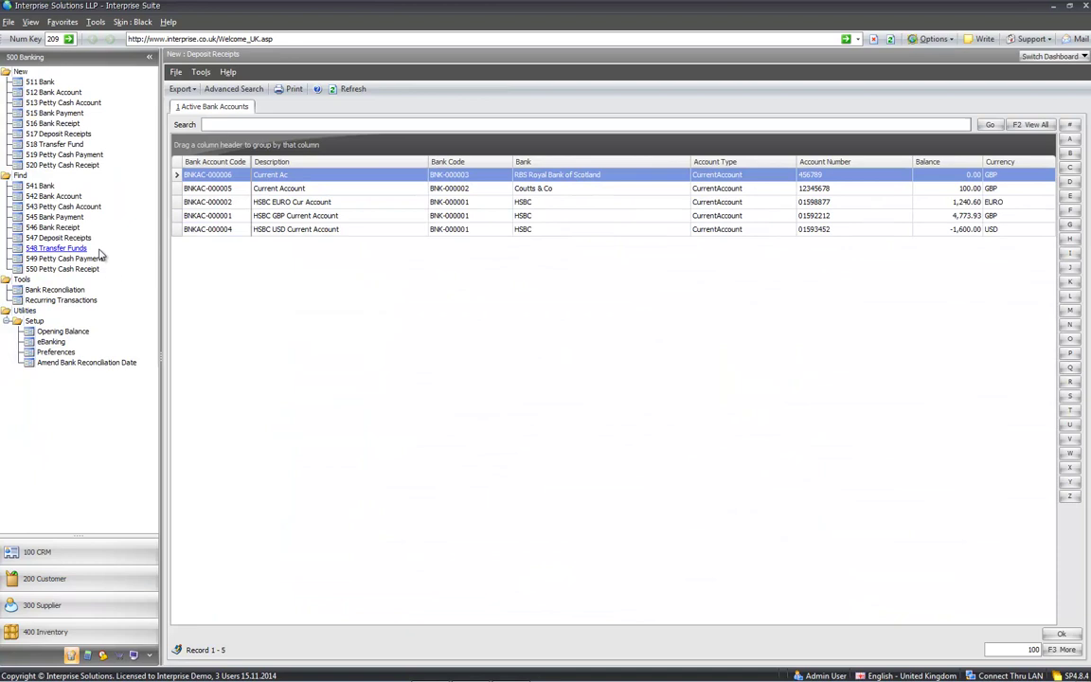
# Start a new deposit and move receipts RCV-000072, RCV-000069 and RCV-000070 into it.
pyautogui.click(50, 135)
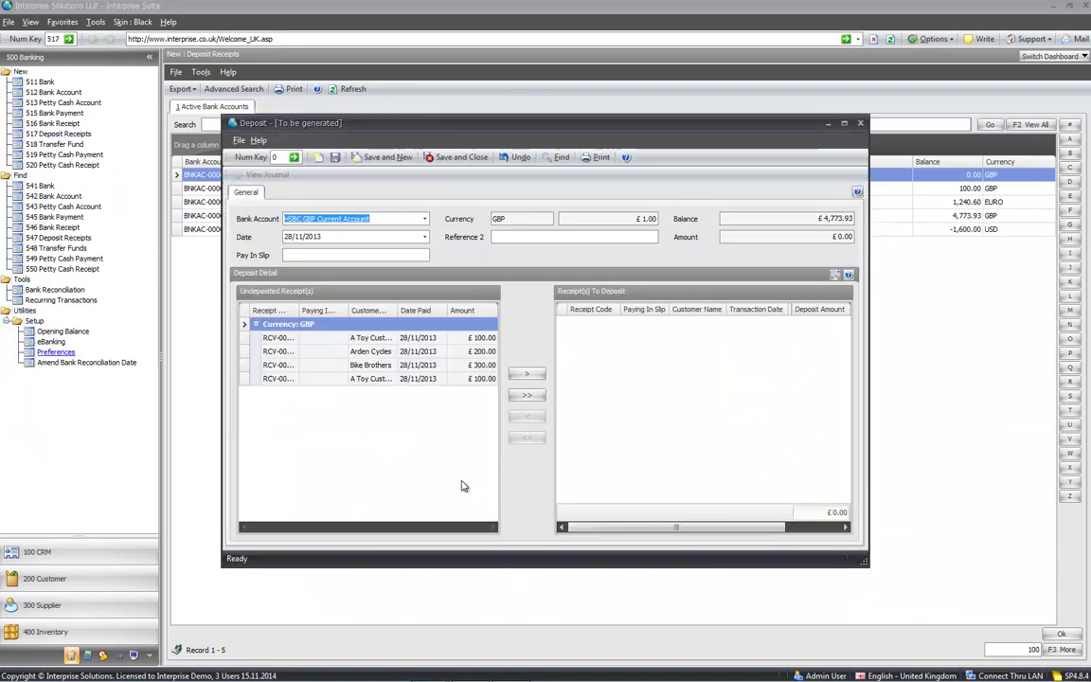
pyautogui.moveTo(221, 478); pyautogui.dragTo(27, 452)
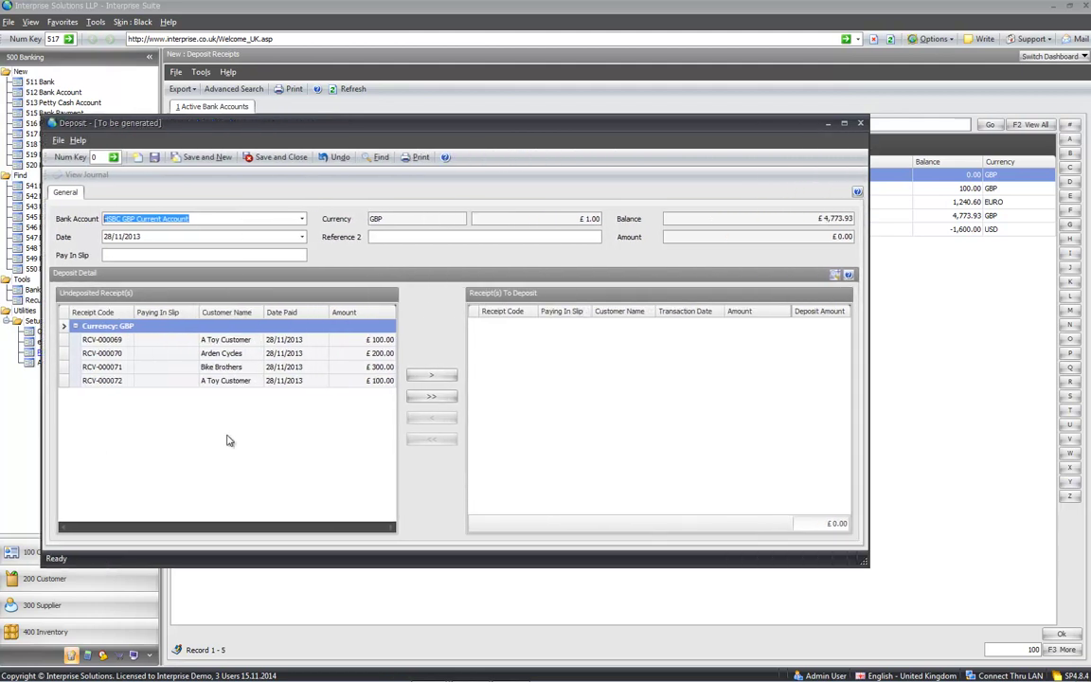
pyautogui.click(349, 379)
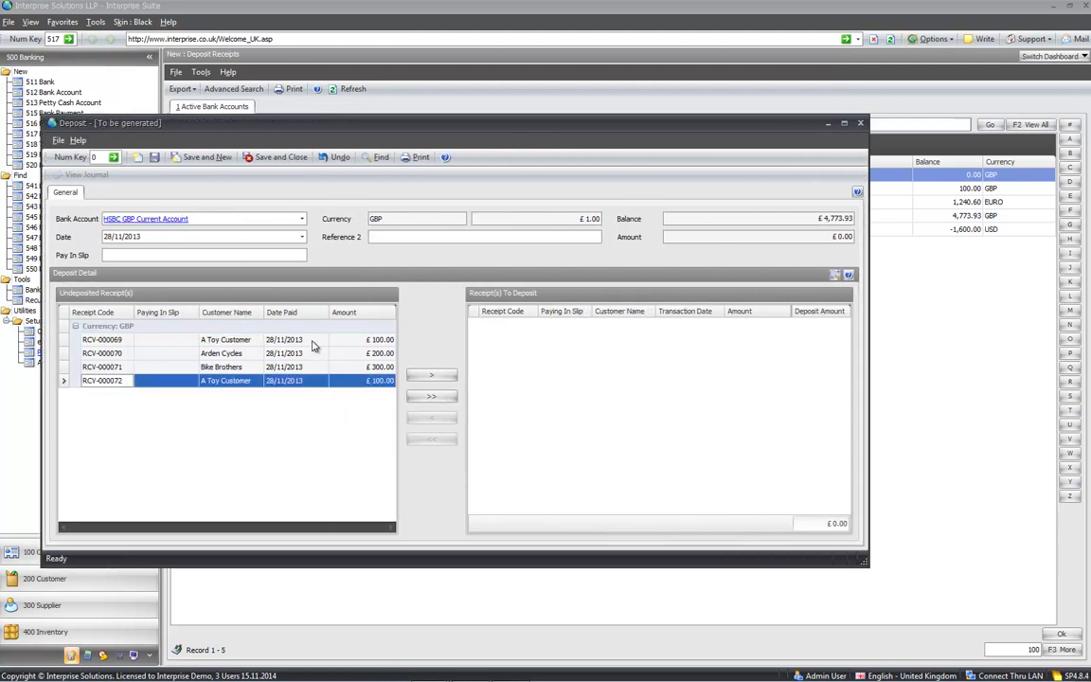
pyautogui.click(314, 339)
pyautogui.click(314, 353)
pyautogui.click(312, 367)
pyautogui.click(316, 382)
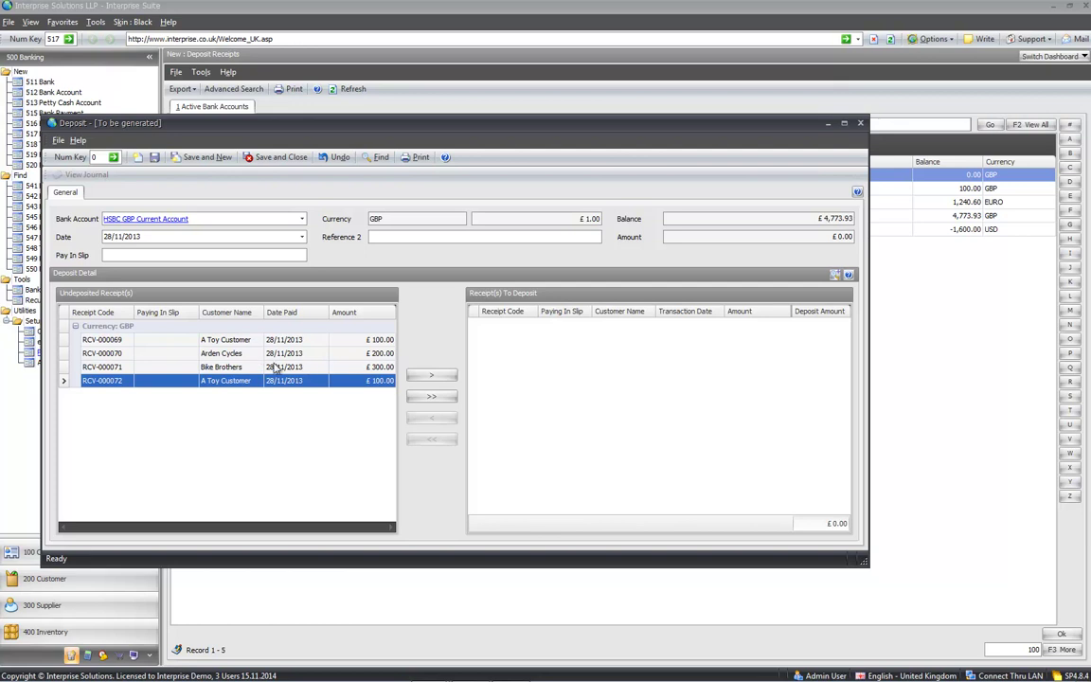
pyautogui.click(431, 375)
pyautogui.click(205, 340)
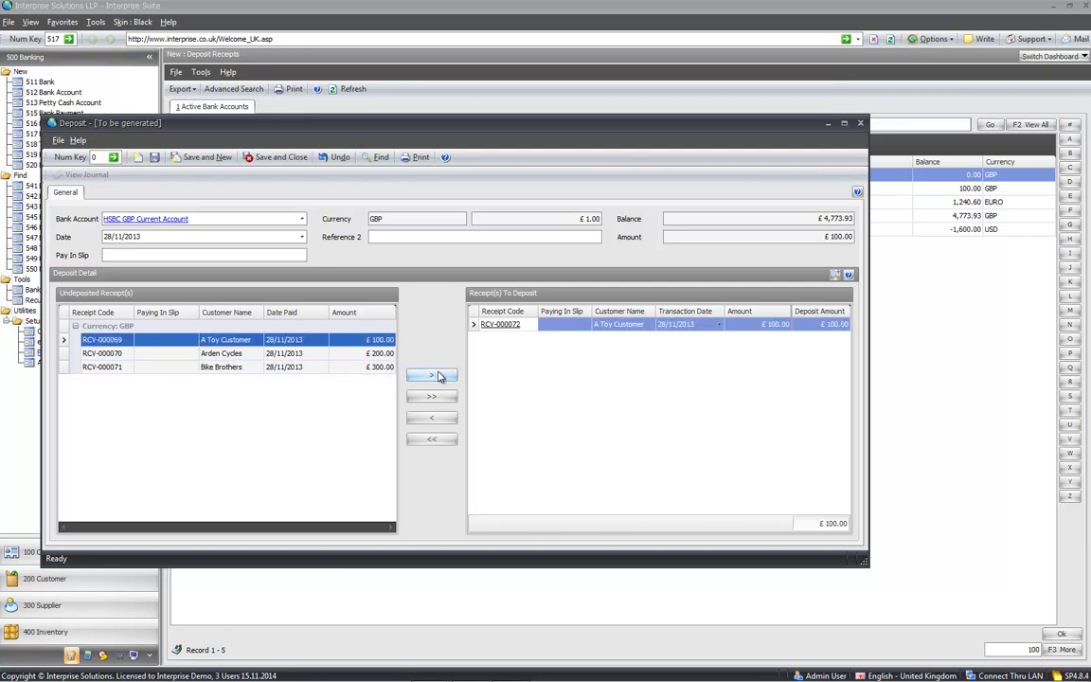
pyautogui.click(438, 377)
pyautogui.click(431, 374)
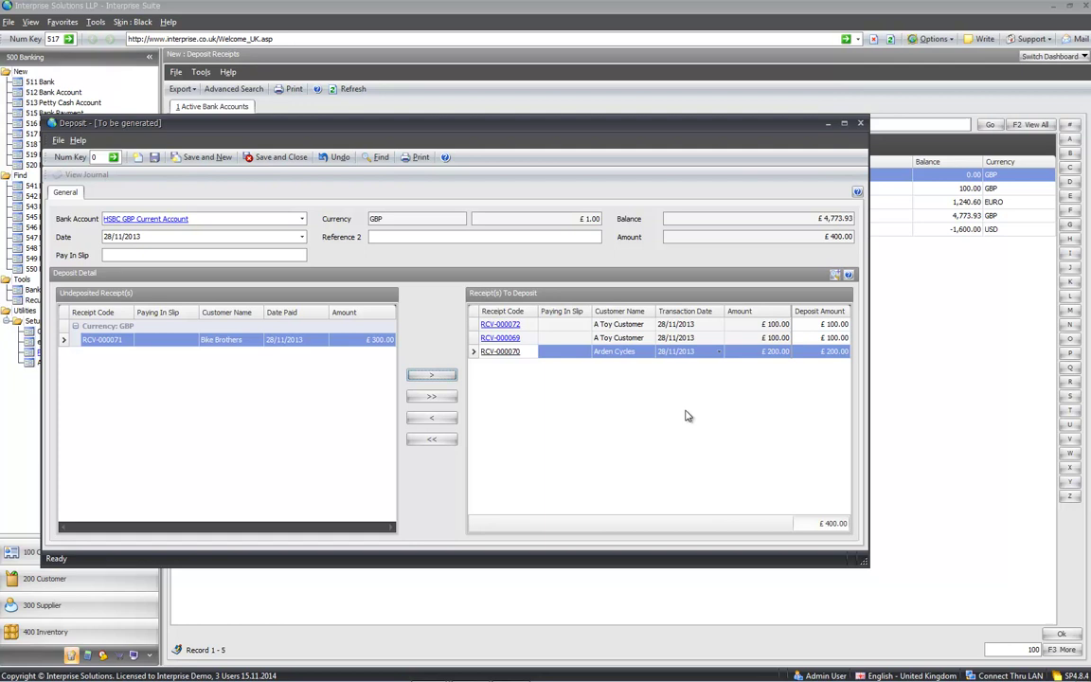
# Enter pay-in slip 1002456 and save the £400.00 deposit.
pyautogui.click(267, 255)
pyautogui.write('1002456')
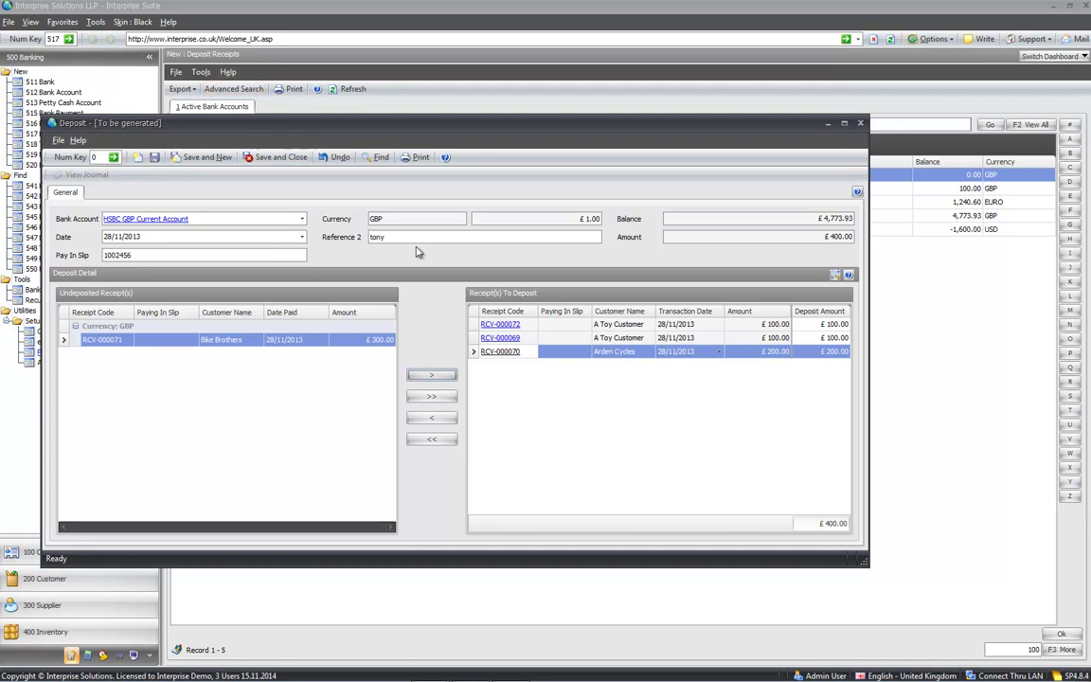
pyautogui.click(294, 158)
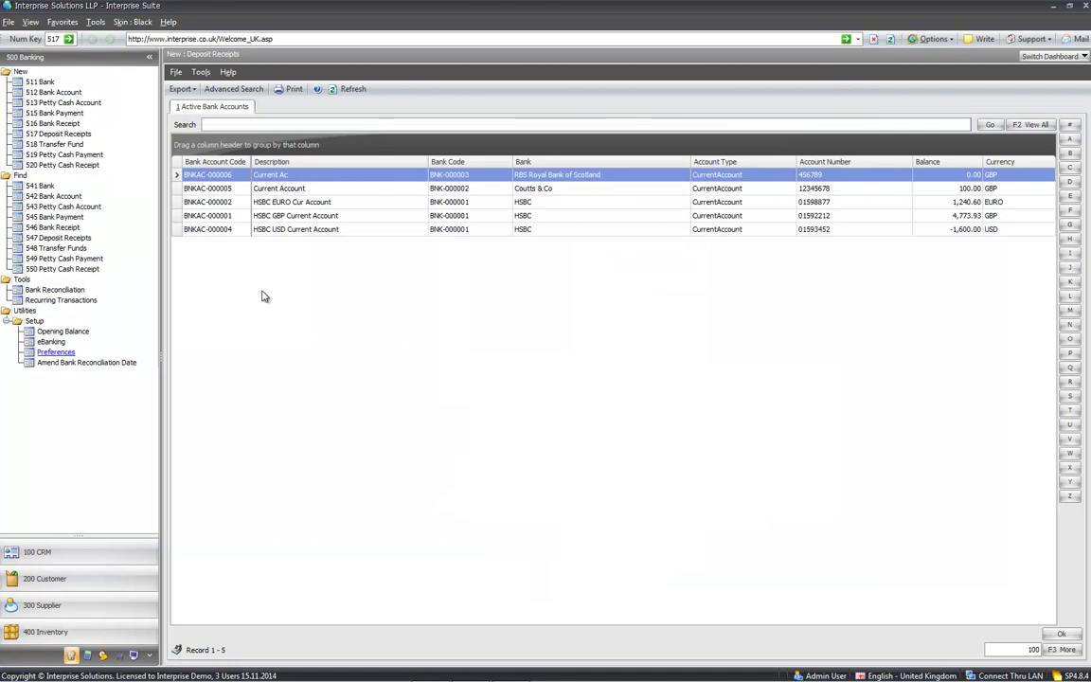
# Open a full-screen Bank Reconciliation for the HSBC GBP Current Account.
pyautogui.click(57, 292)
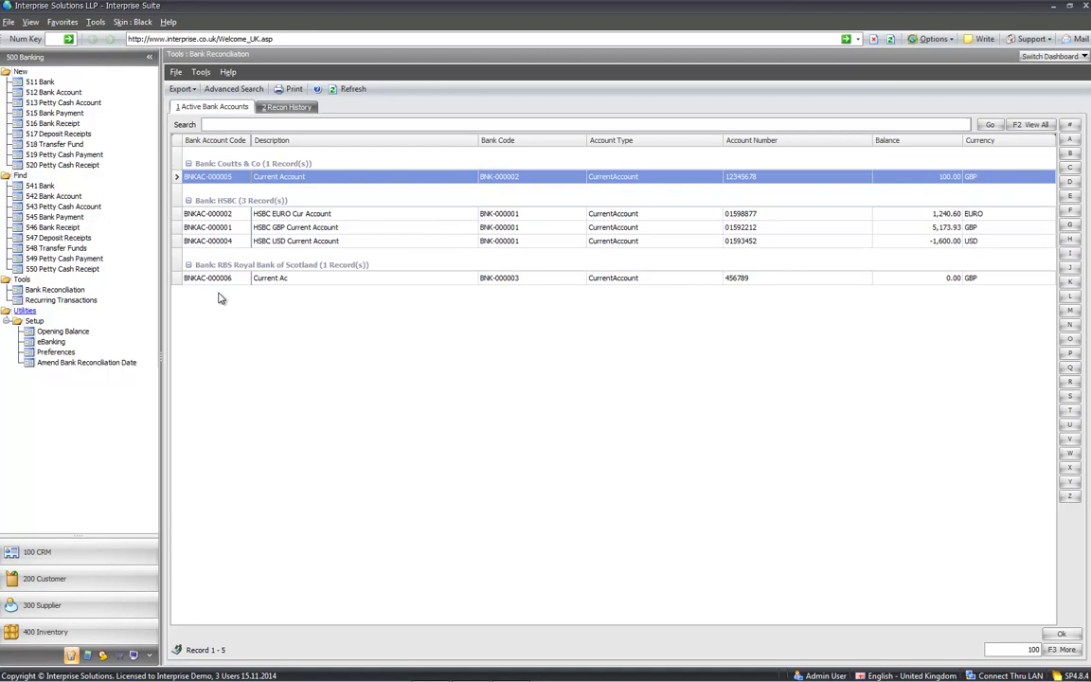
pyautogui.click(219, 228)
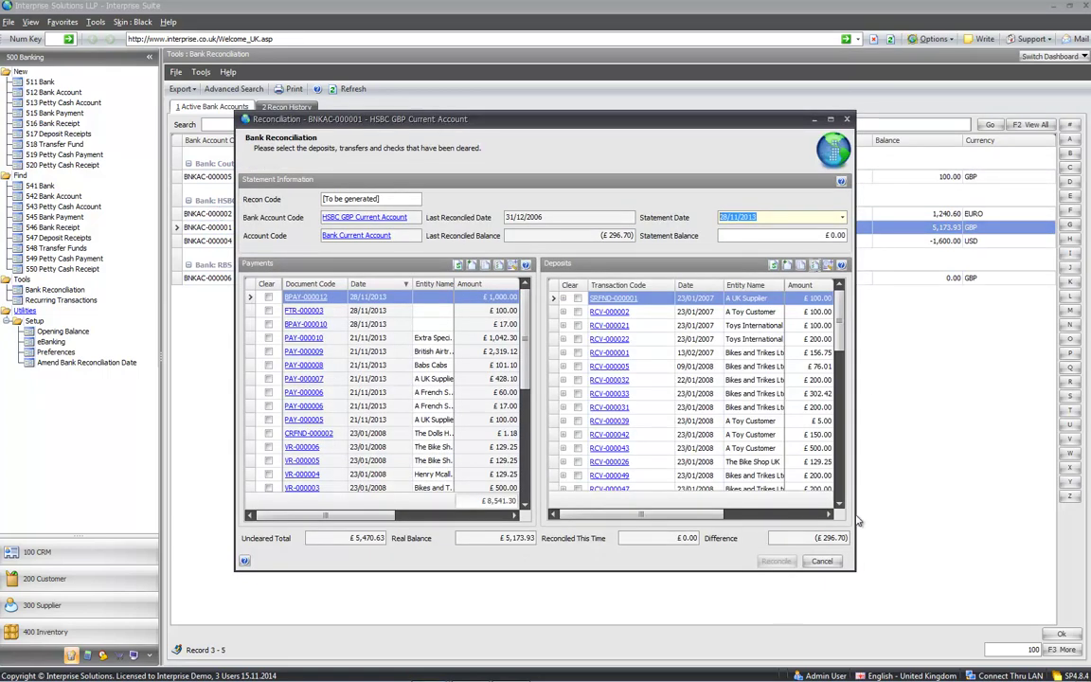
pyautogui.click(830, 121)
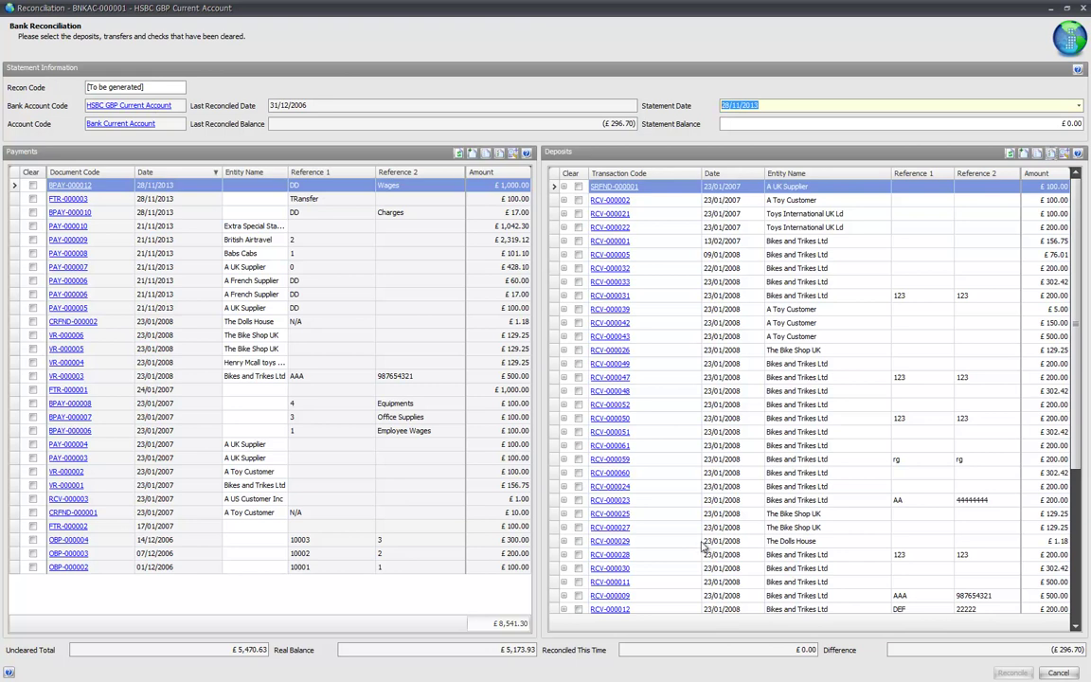
# Review last reconciled values, then set statement date 28/11/2013 and balance £1,000.00.
pyautogui.click(421, 106)
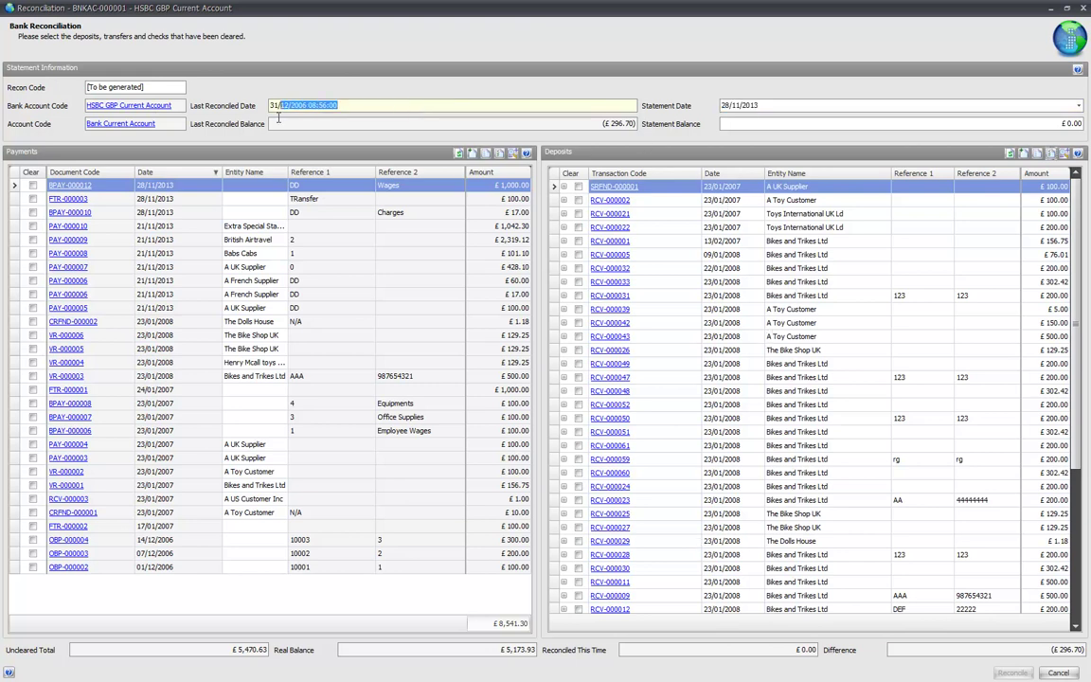
pyautogui.click(594, 124)
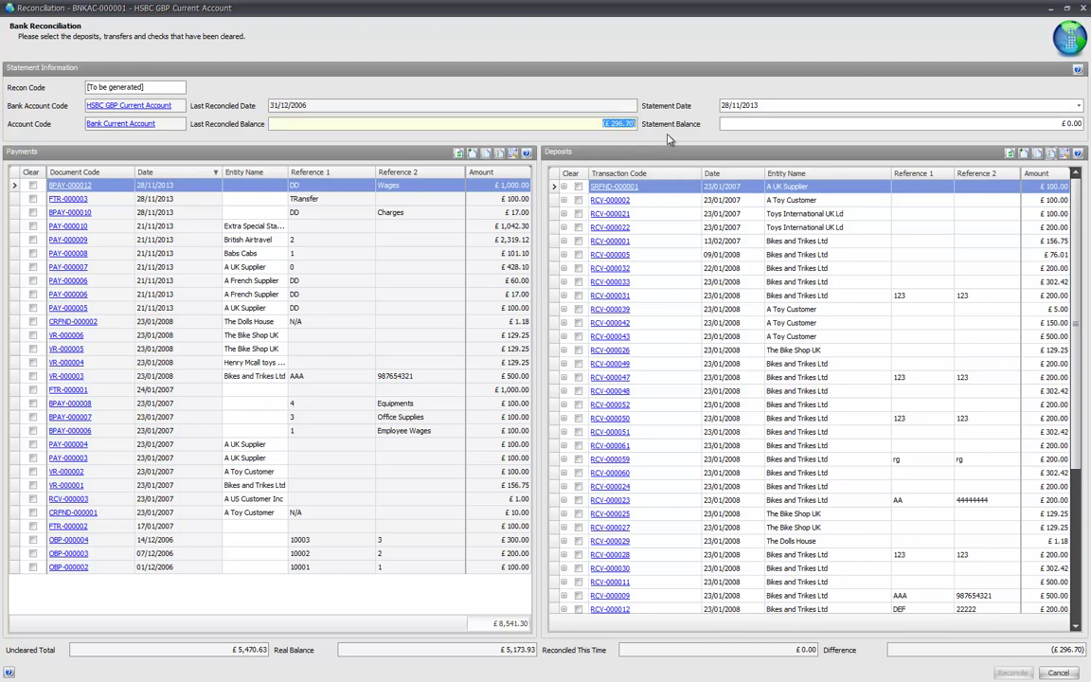
pyautogui.click(778, 105)
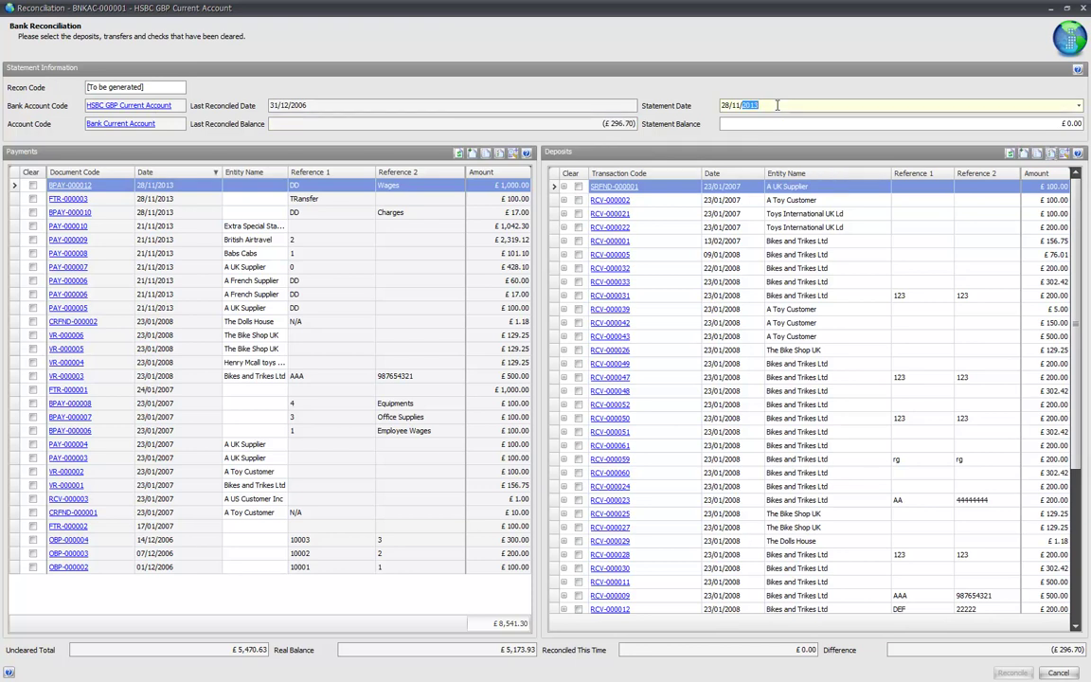
pyautogui.press('Tab')
pyautogui.write('10')
pyautogui.press('Tab')
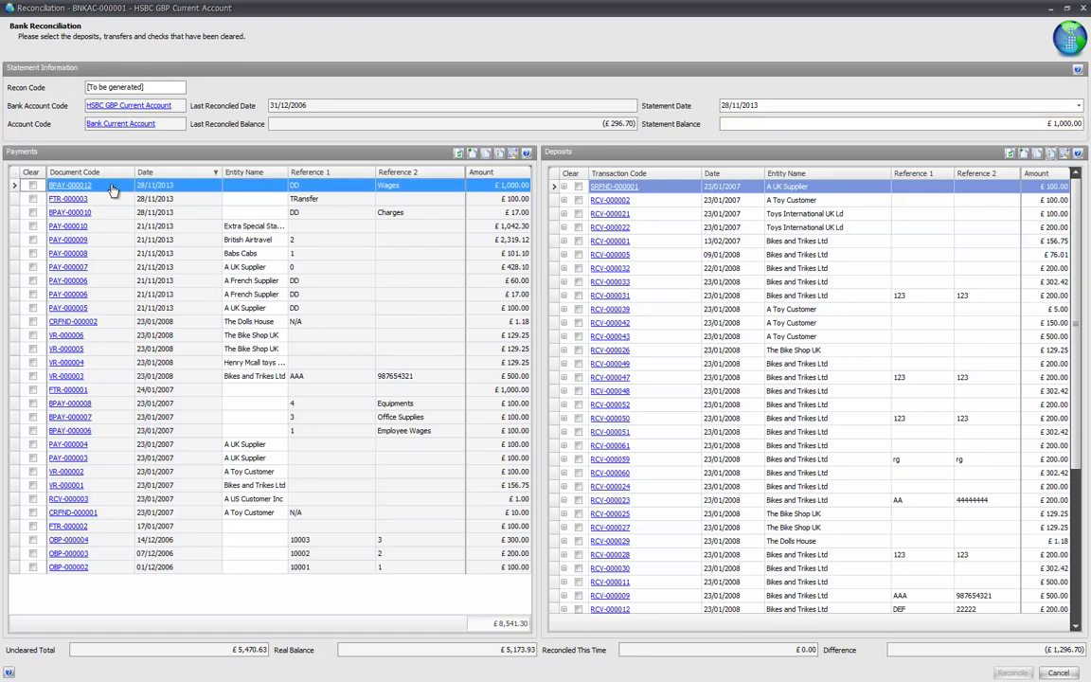
# Sort payments by date and clear OBP-000002, OBP-000003, OBP-000004 and CRFND-000001.
pyautogui.click(210, 173)
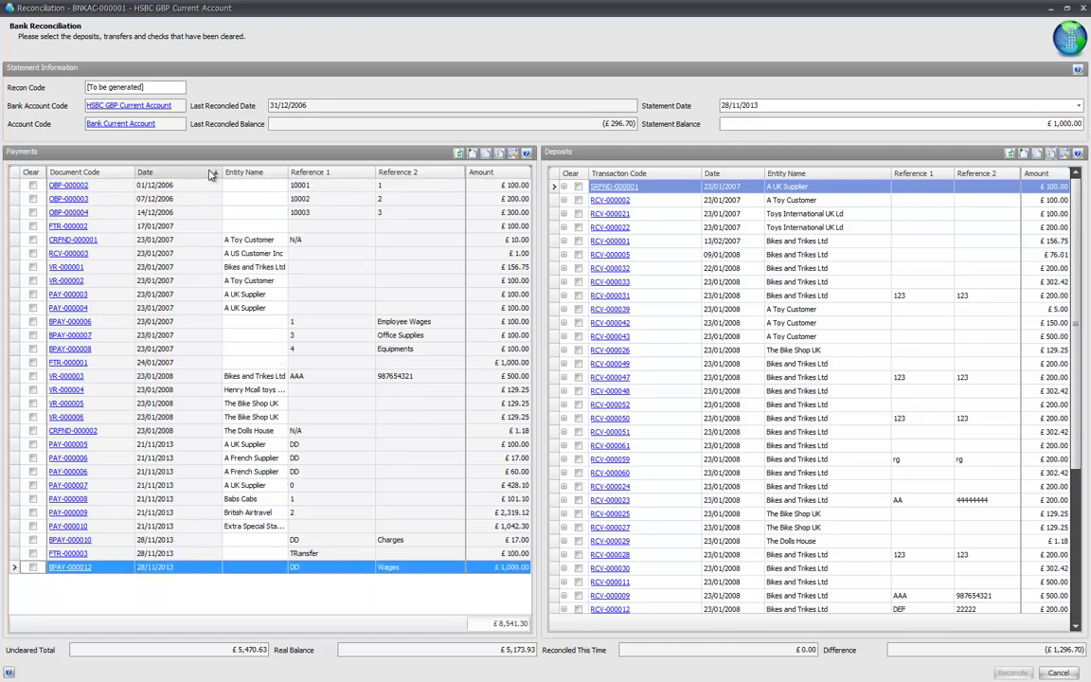
pyautogui.click(32, 184)
pyautogui.click(32, 199)
pyautogui.click(32, 212)
pyautogui.click(33, 240)
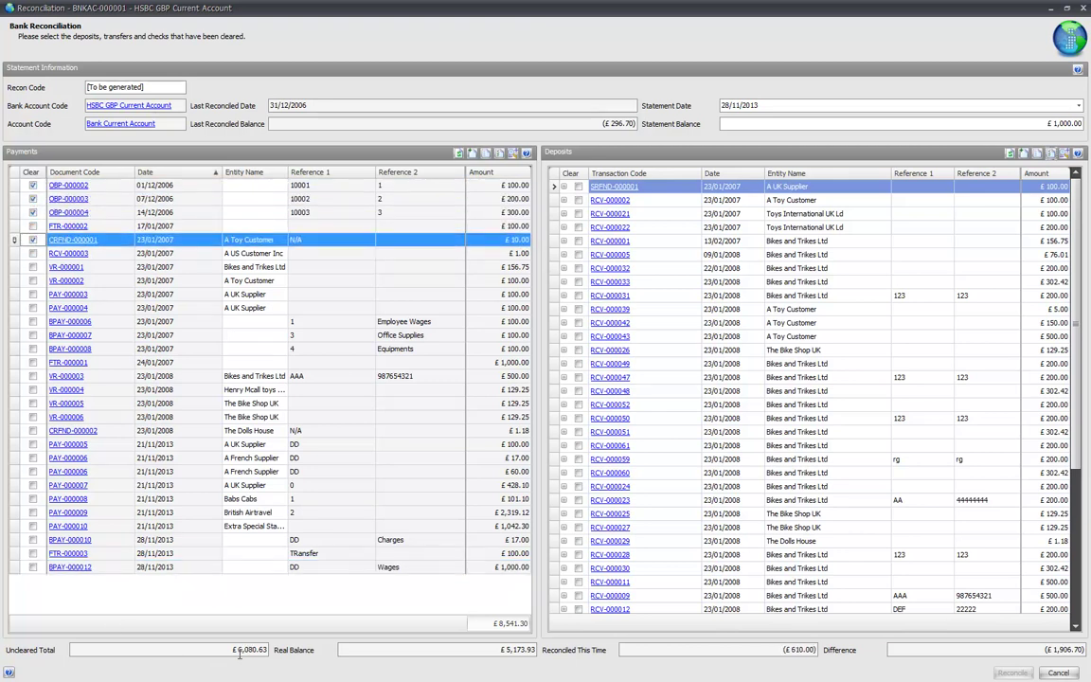
pyautogui.click(721, 650)
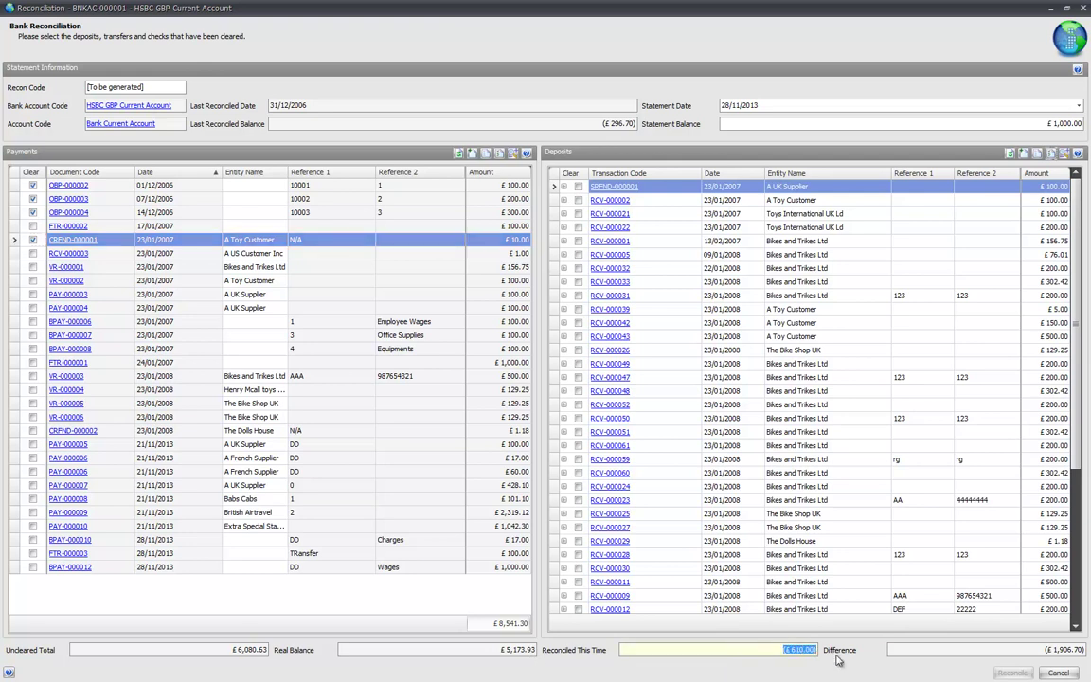
pyautogui.press('Tab')
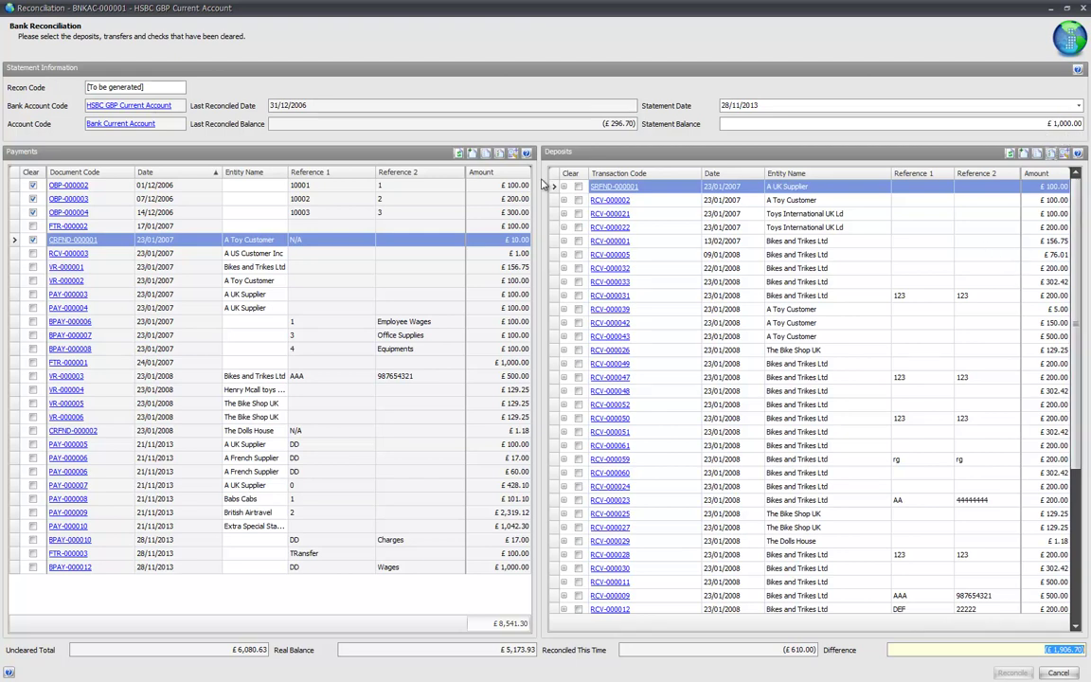
# Clear deposits RCV-000002, RCV-000021, RCV-000022 and DEP-000050, checking DEP-000050's receipts.
pyautogui.click(579, 200)
pyautogui.click(579, 213)
pyautogui.click(578, 227)
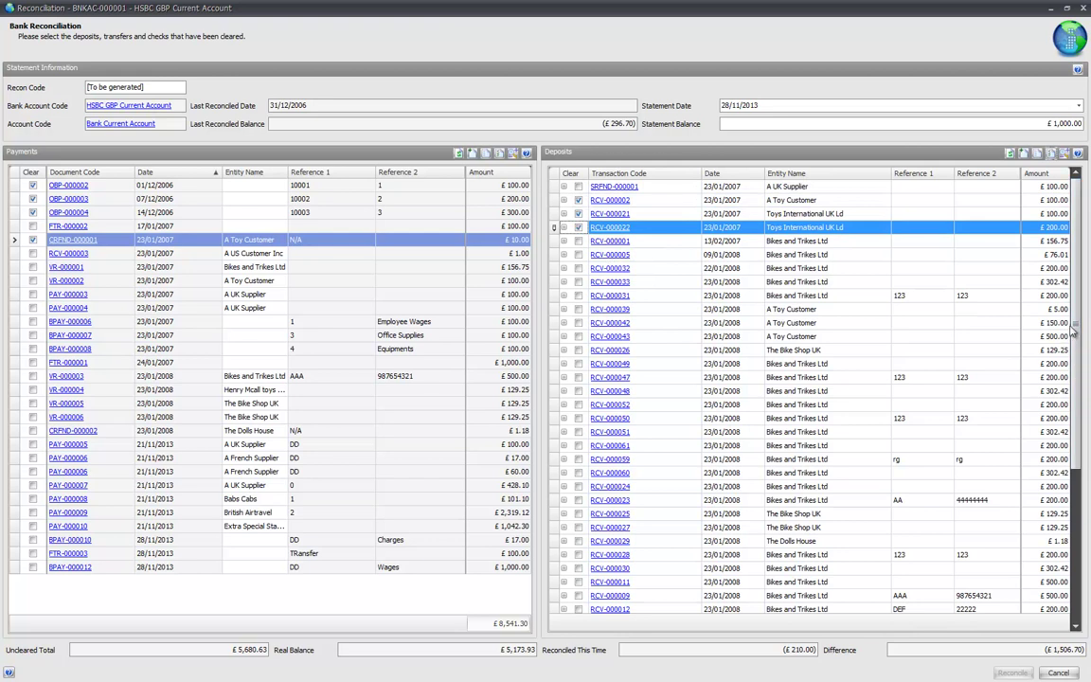
pyautogui.moveTo(1077, 341); pyautogui.dragTo(1077, 445)
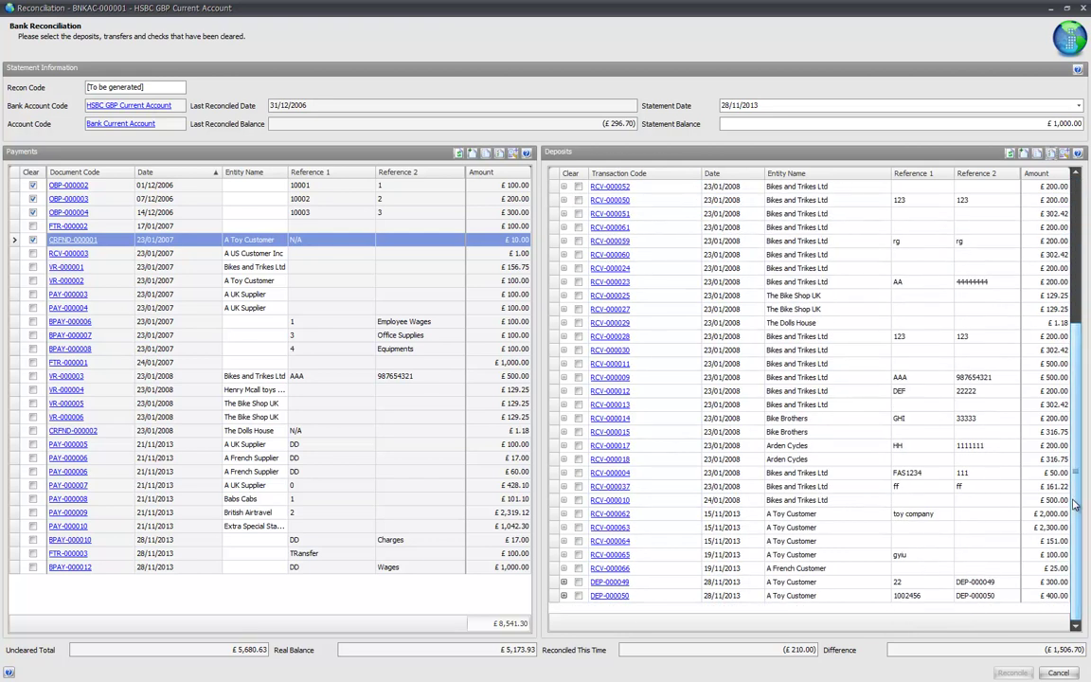
pyautogui.click(638, 594)
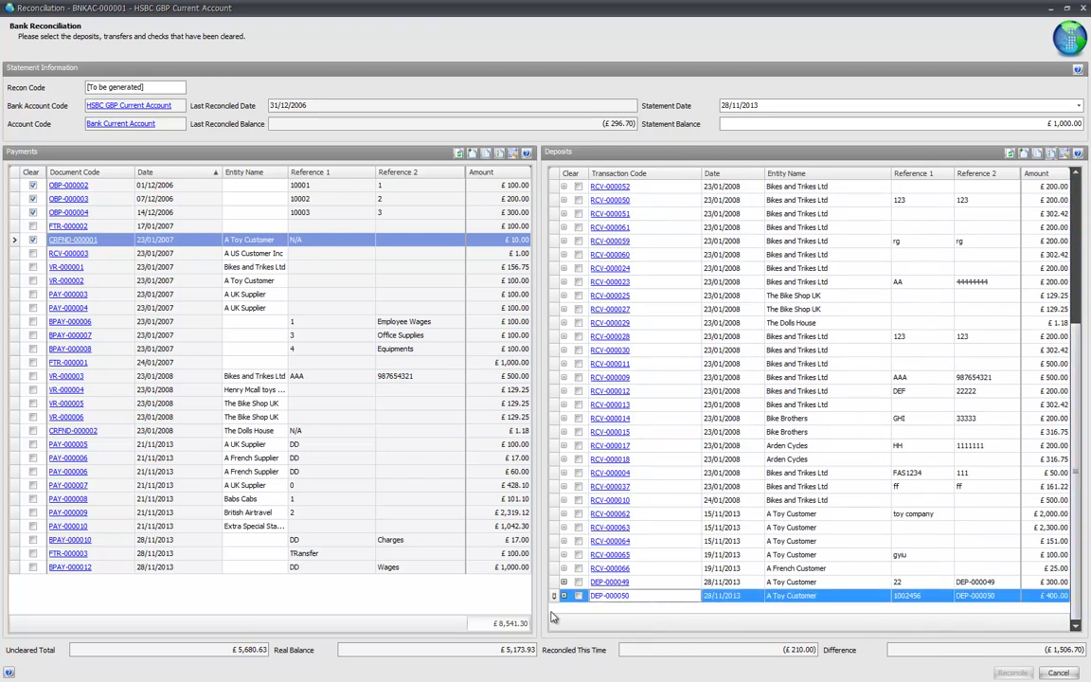
pyautogui.click(578, 596)
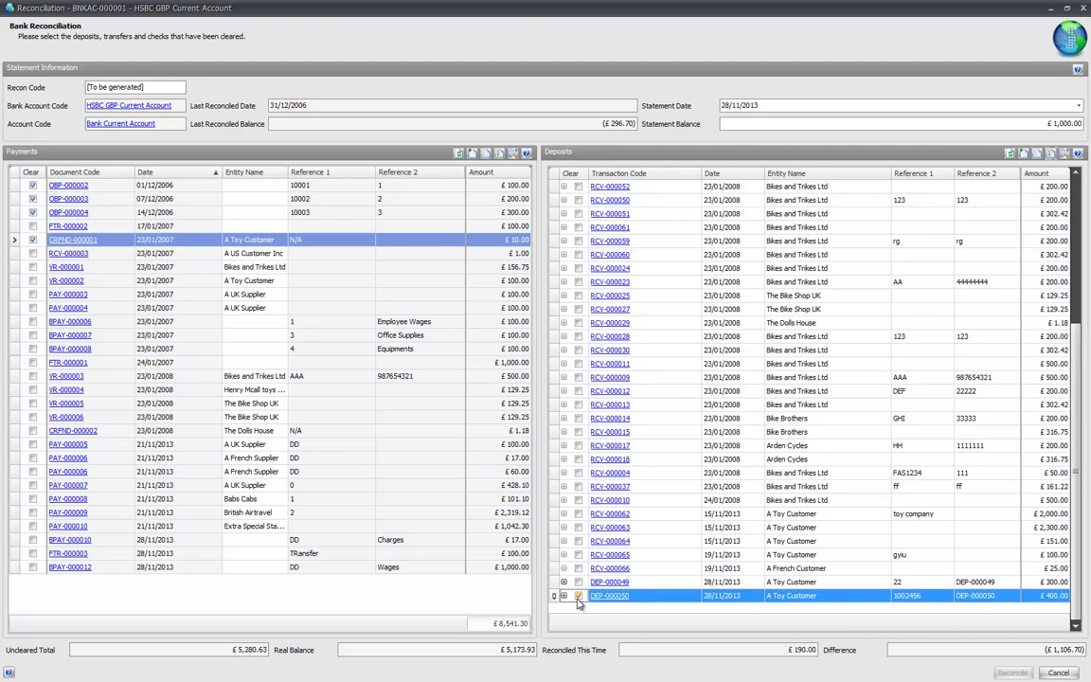
pyautogui.click(563, 597)
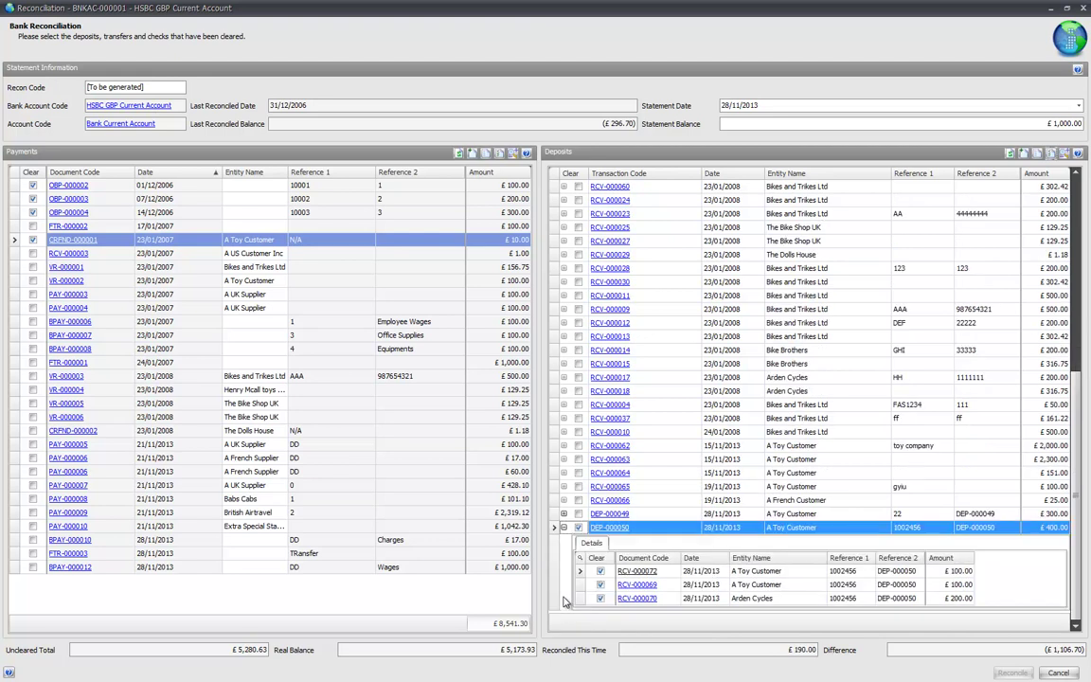
pyautogui.click(563, 527)
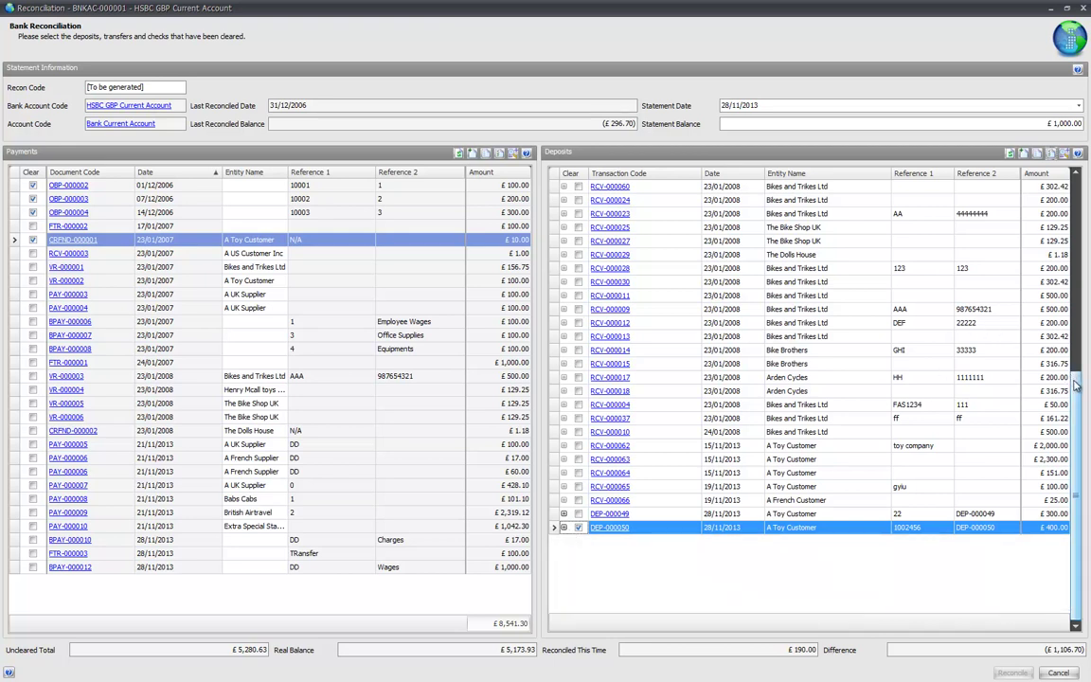
pyautogui.moveTo(1075, 435); pyautogui.dragTo(1079, 220)
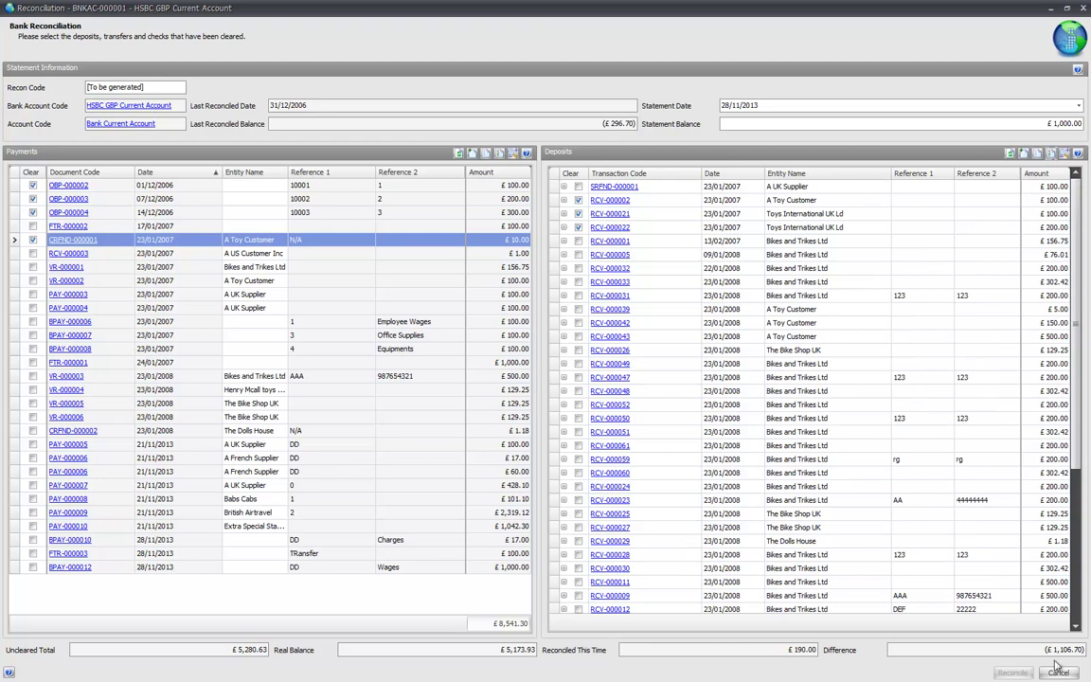
pyautogui.click(1085, 650)
pyautogui.click(572, 121)
pyautogui.click(1079, 124)
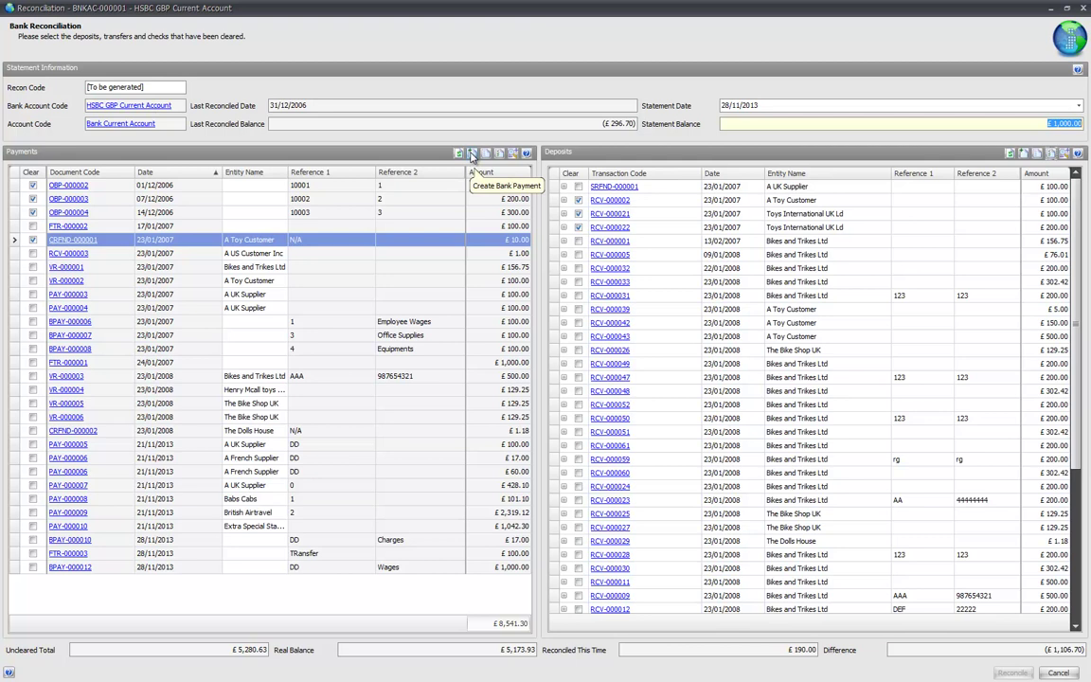
# Create and save bank payment BPAY-000013: cheque number DD, payee charges, amount £17.00.
pyautogui.click(471, 154)
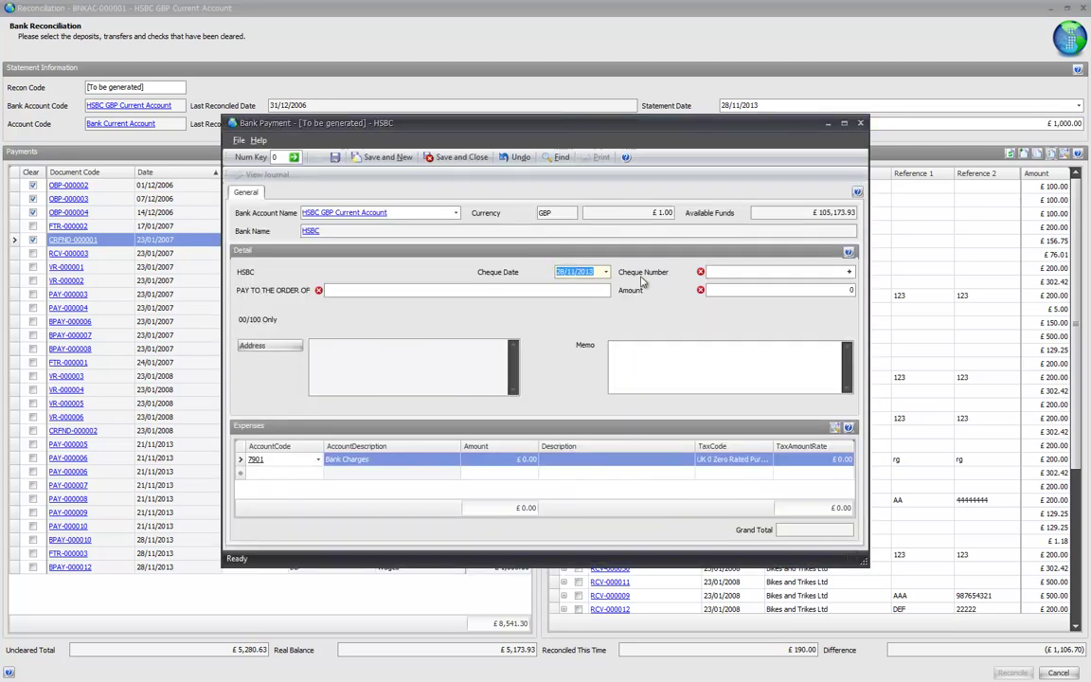
pyautogui.press('Tab')
pyautogui.write('DD')
pyautogui.press('Tab')
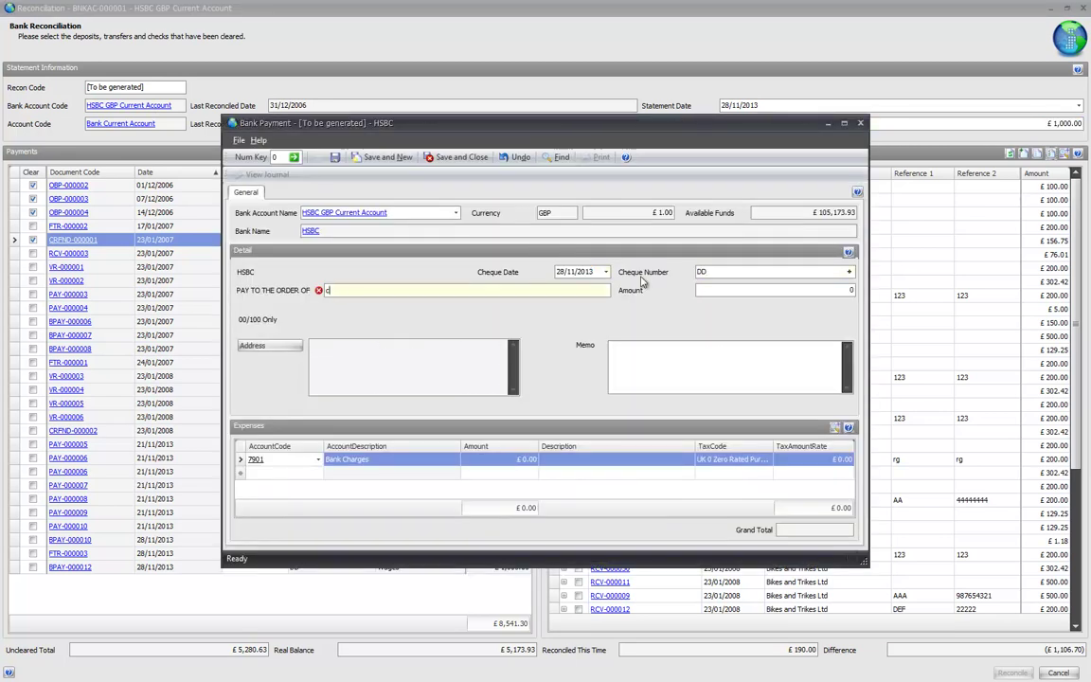
pyautogui.write('charges')
pyautogui.press('Tab')
pyautogui.write('178')
pyautogui.press('Tab')
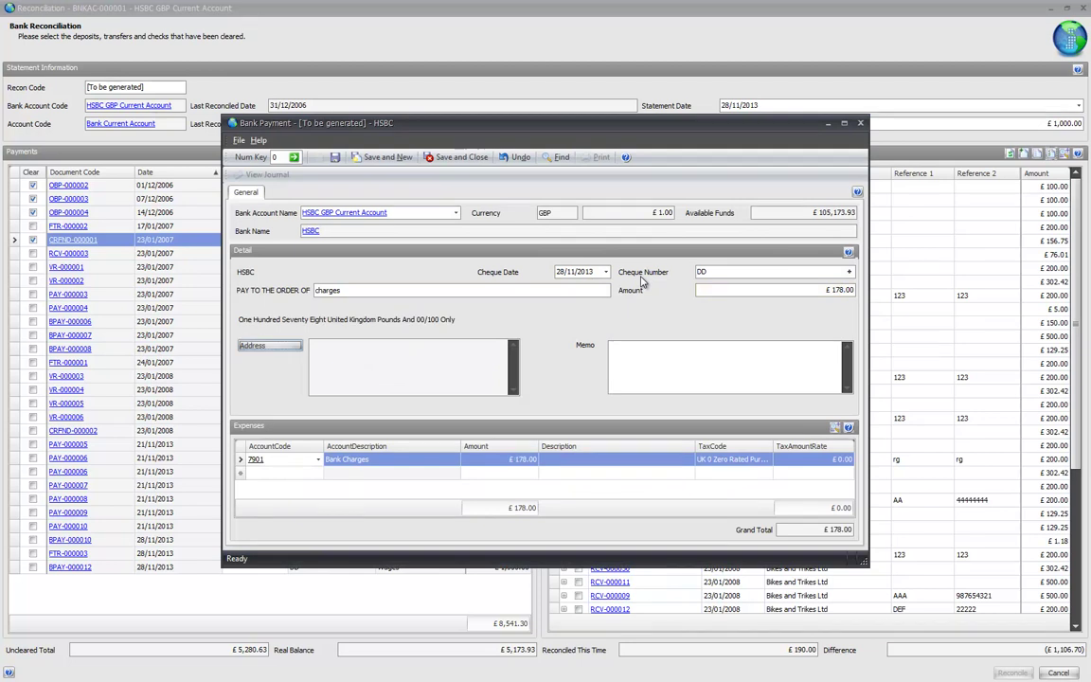
pyautogui.click(839, 290)
pyautogui.press('BackSpace')
pyautogui.press('Tab')
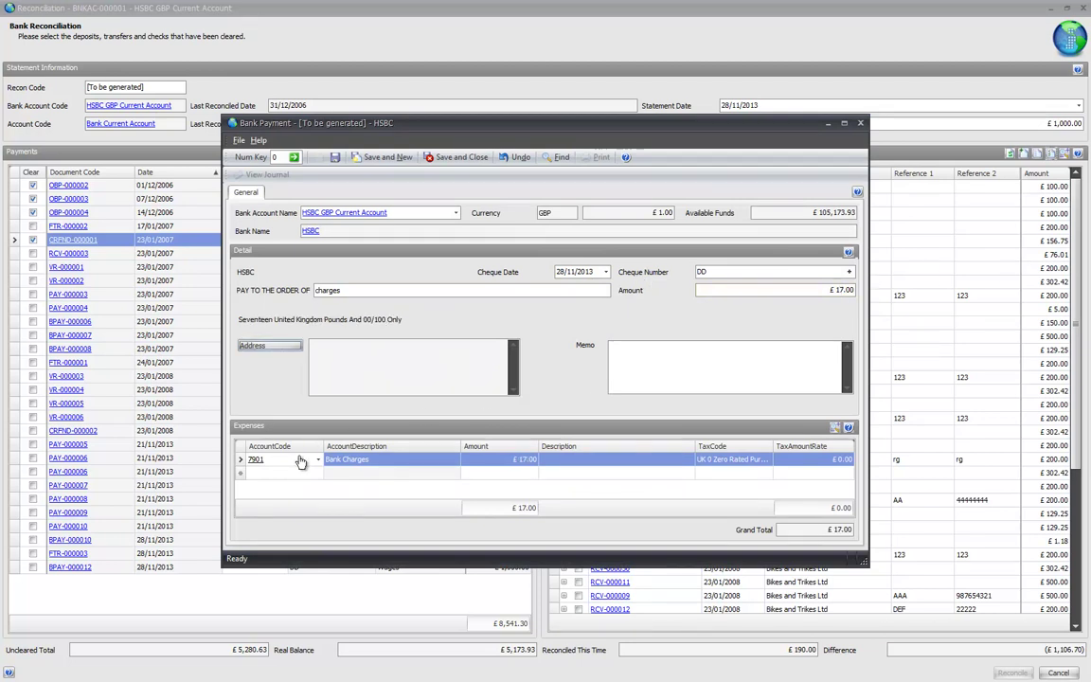
pyautogui.click(457, 158)
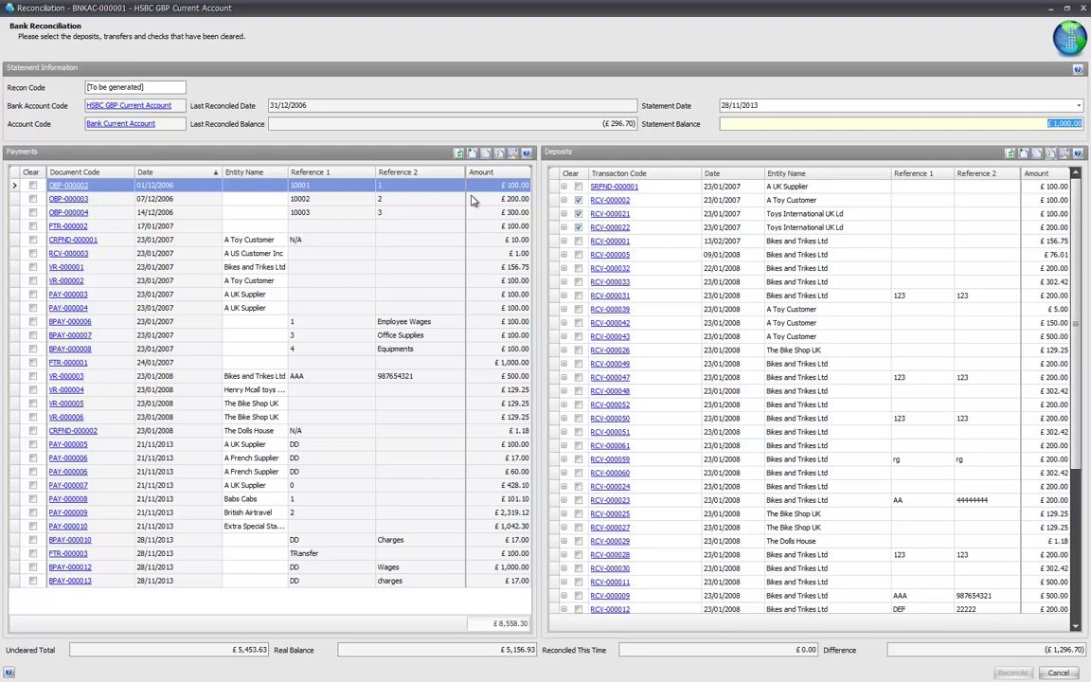
# Mark payment BPAY-000010 as cleared, then leave the reconciliation without reconciling.
pyautogui.click(337, 541)
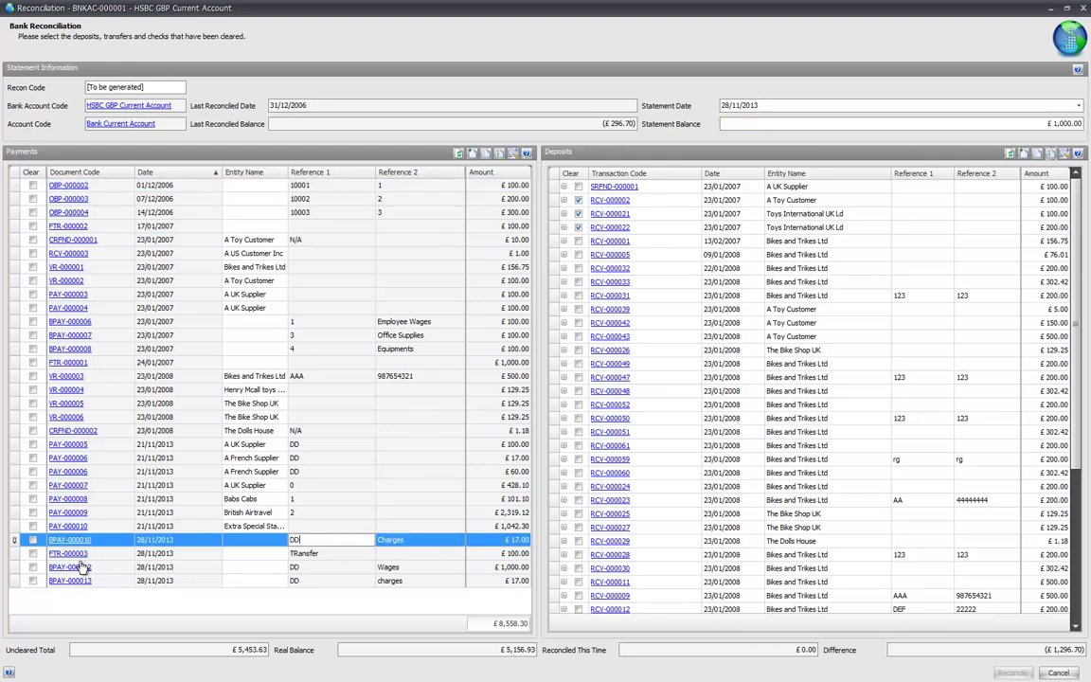
pyautogui.click(33, 541)
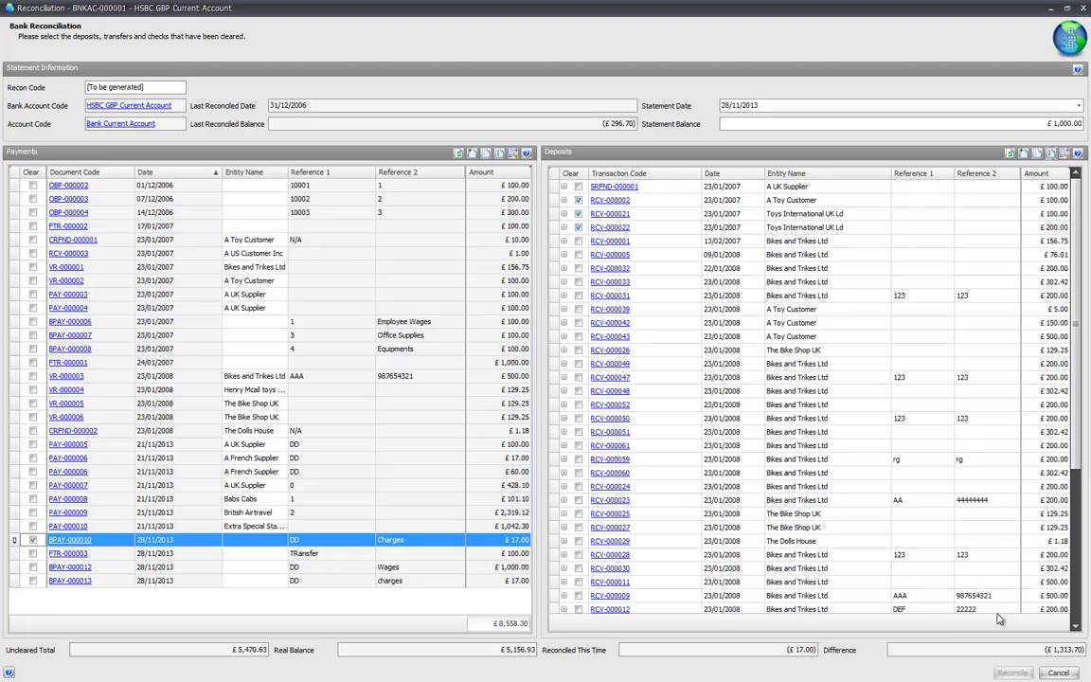
pyautogui.click(1084, 8)
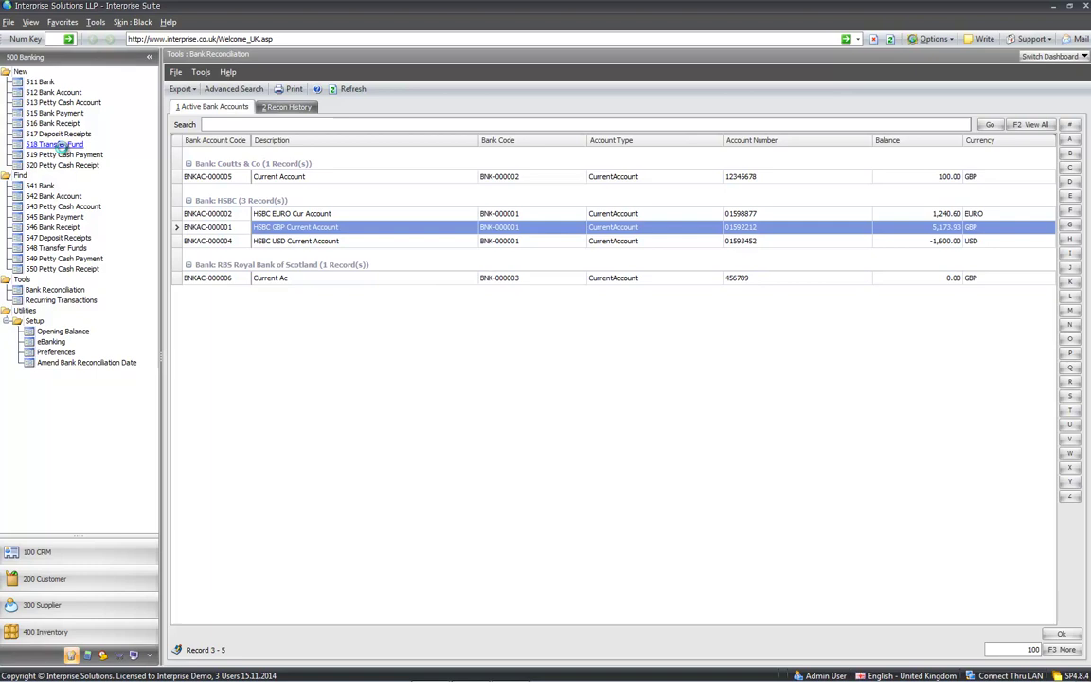
# Start a new fund transfer, enter its reference, and choose HSBC EURO Cur Account as the receiving bank.
pyautogui.click(57, 145)
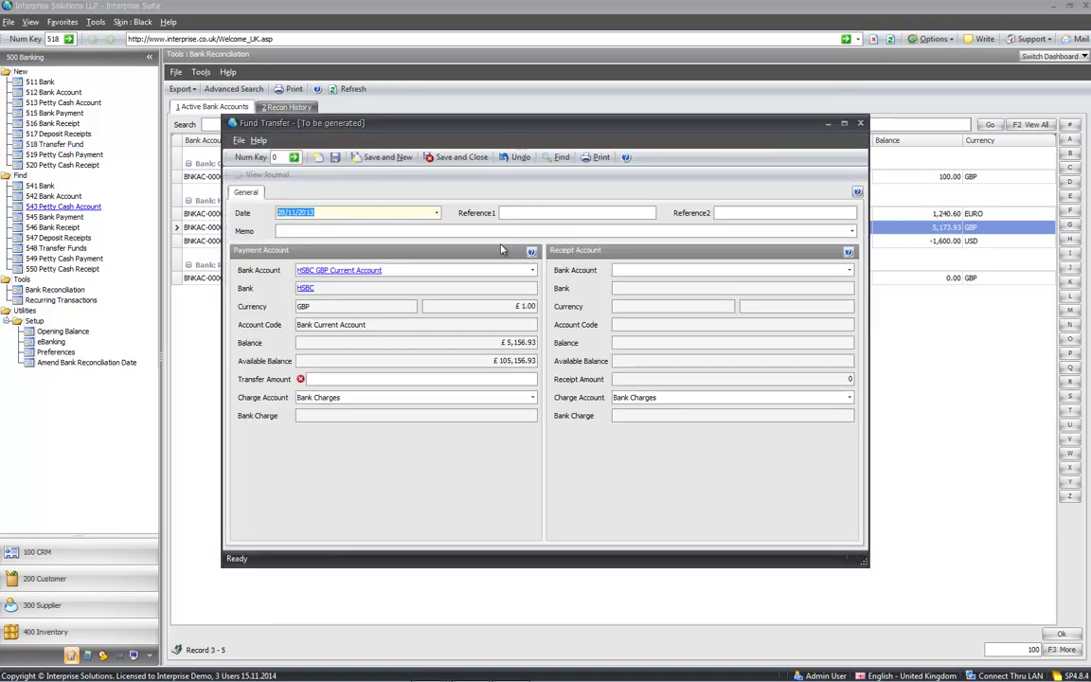
pyautogui.click(545, 212)
pyautogui.press('Tab')
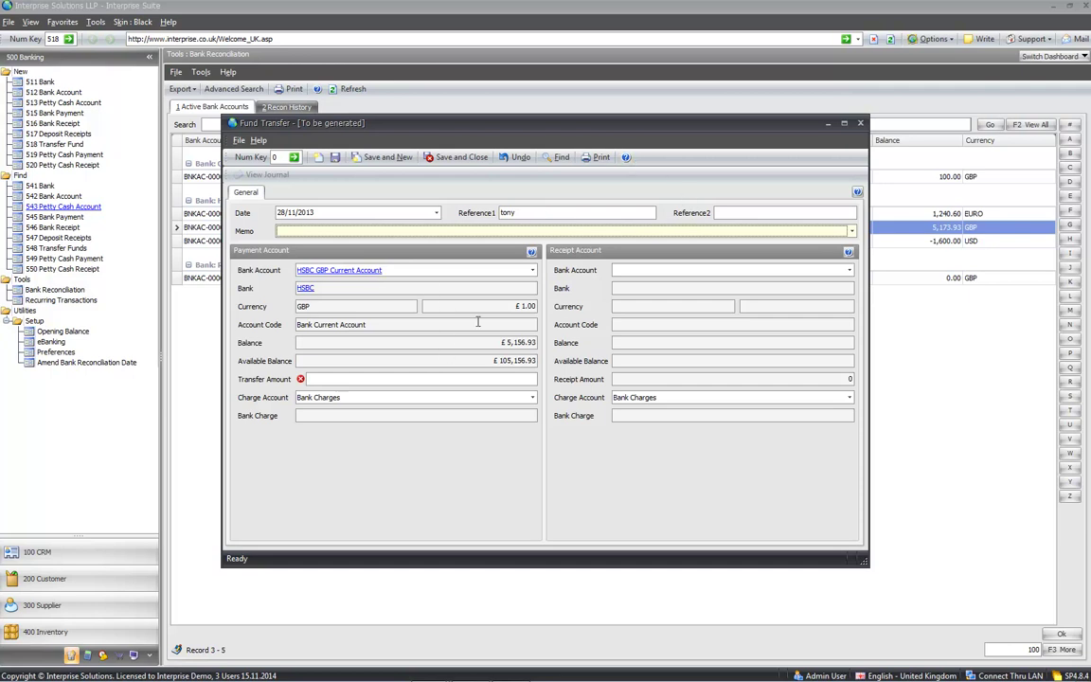
pyautogui.click(849, 271)
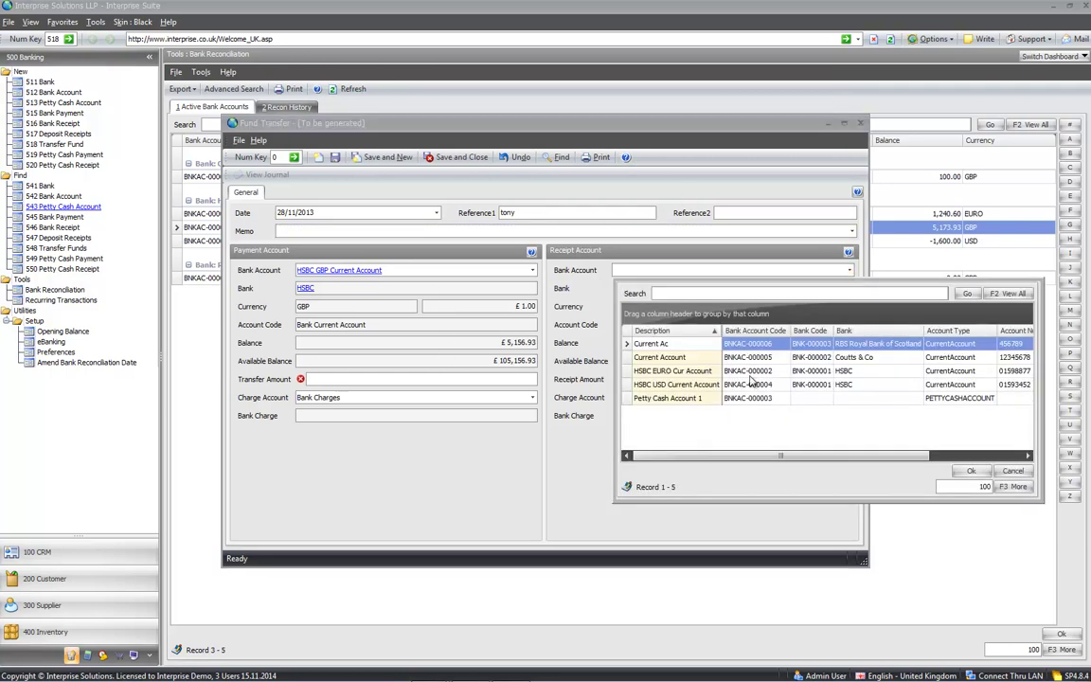
pyautogui.click(689, 375)
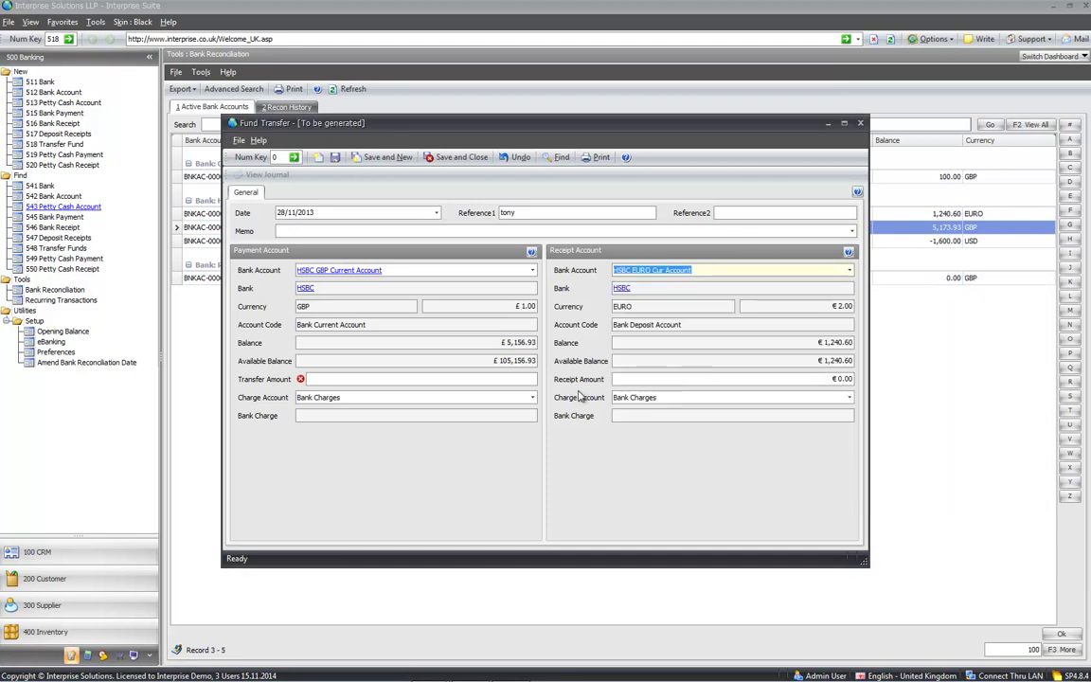
# Enter a £100.00 transfer amount and €180.00 receipt amount, check the 1.80 rate, and save.
pyautogui.click(405, 378)
pyautogui.write('100')
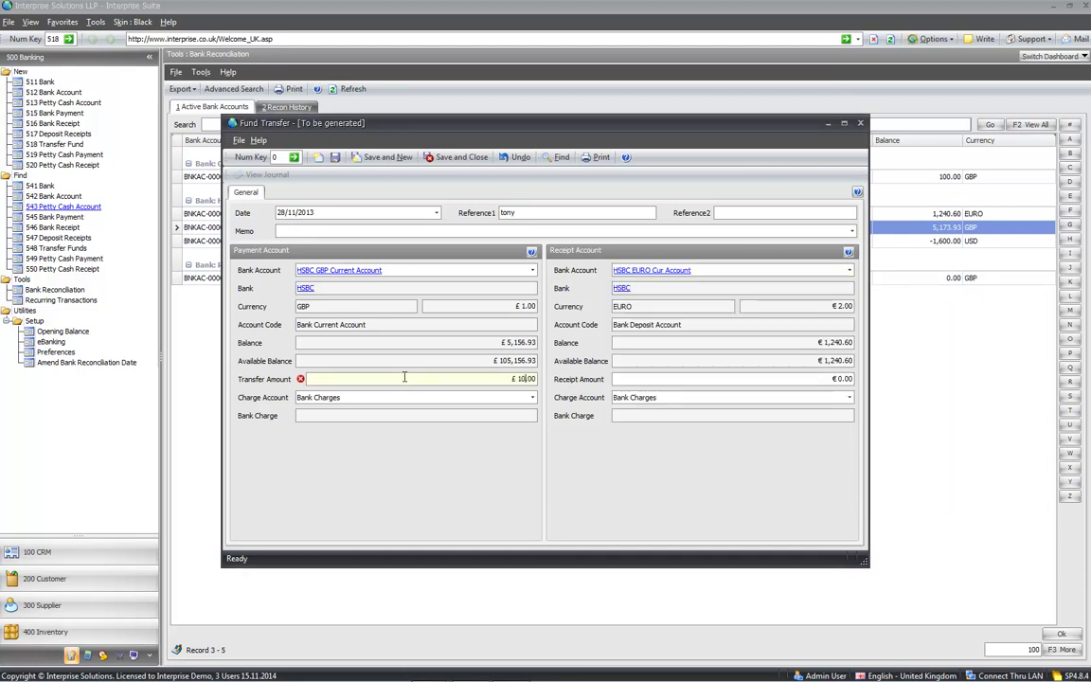
pyautogui.press('Tab')
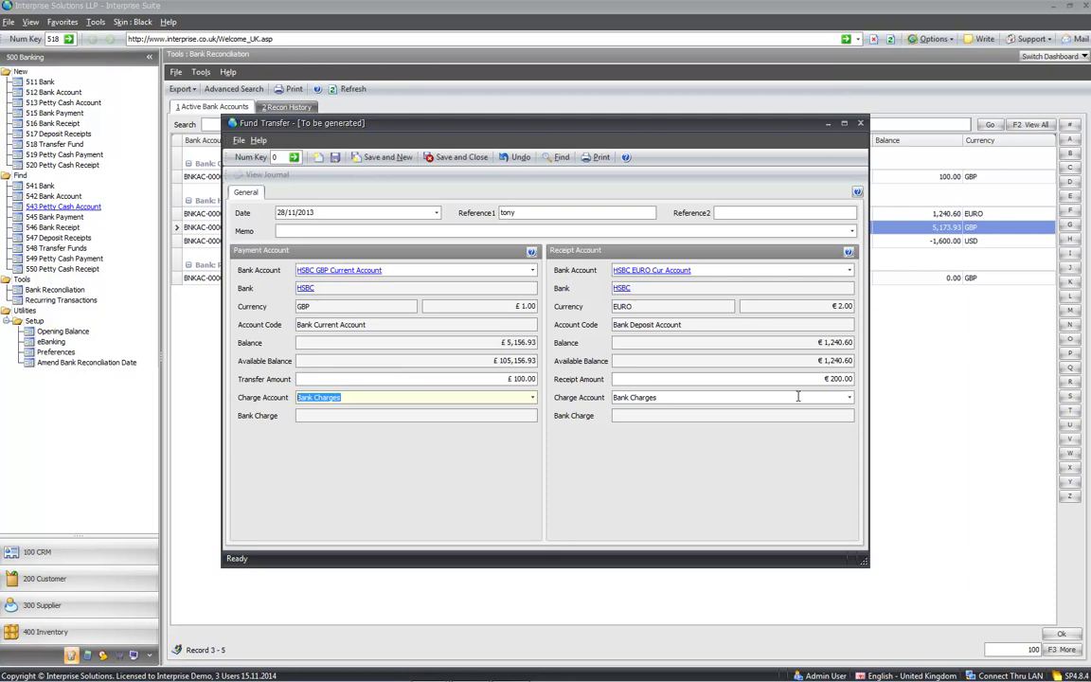
pyautogui.press('Tab')
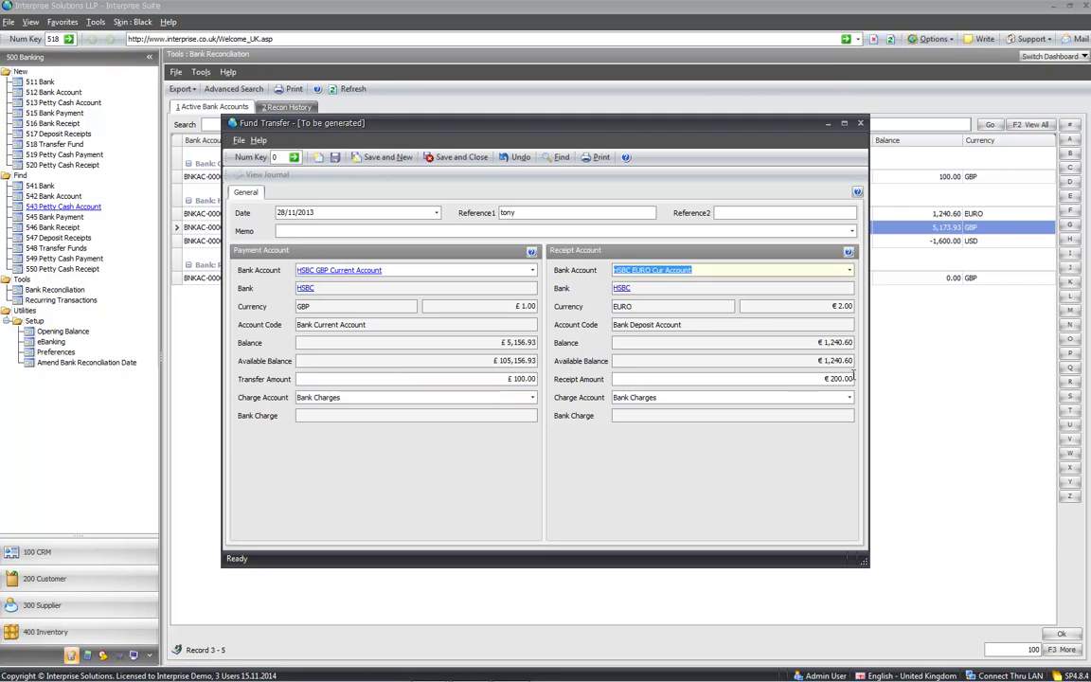
pyautogui.press('Tab')
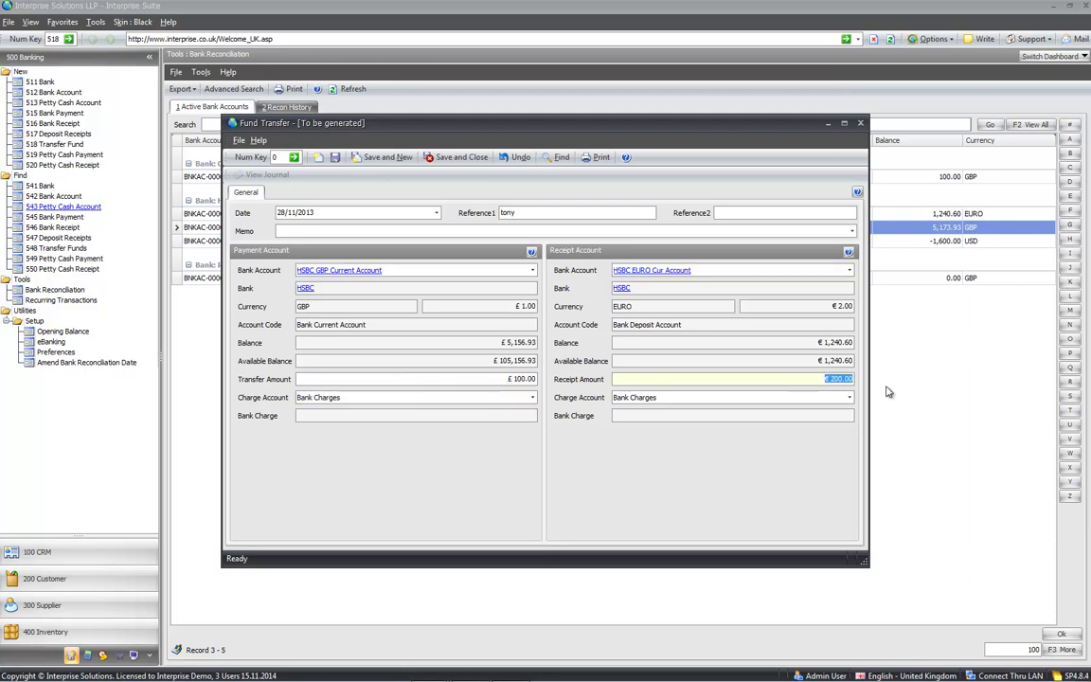
pyautogui.write('180')
pyautogui.press('Tab')
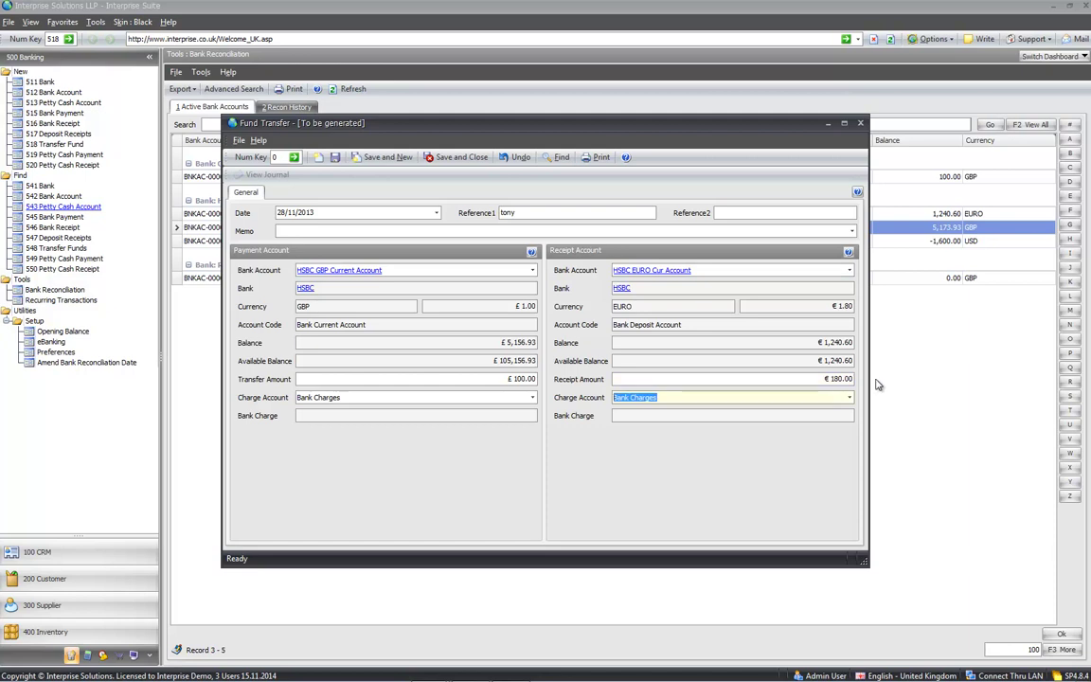
pyautogui.click(837, 308)
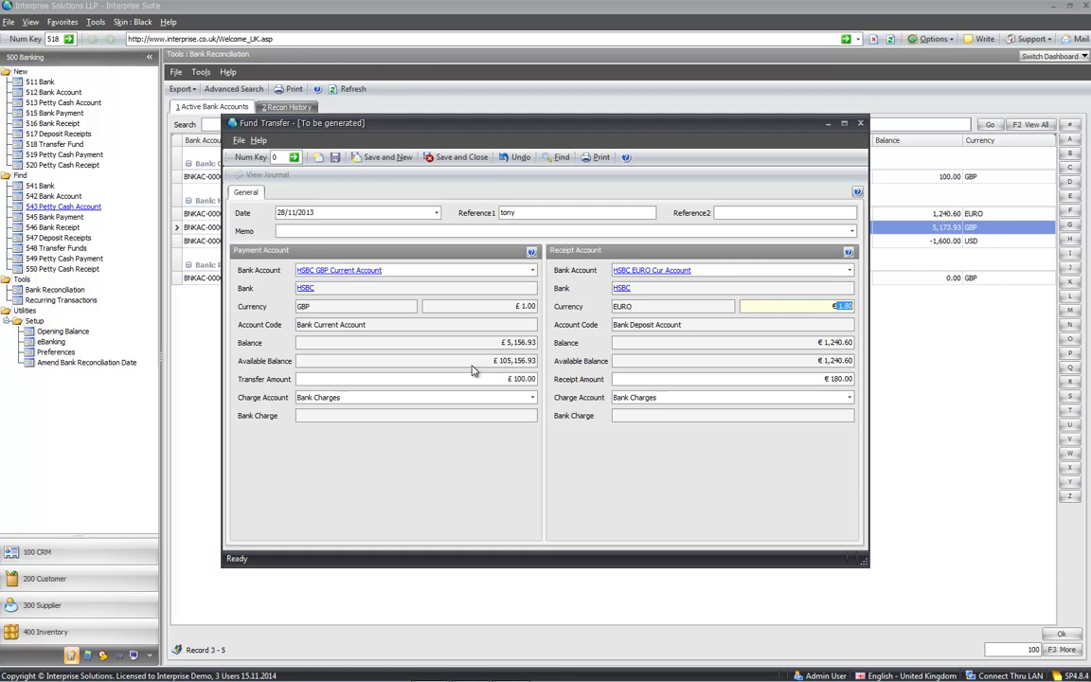
pyautogui.click(472, 158)
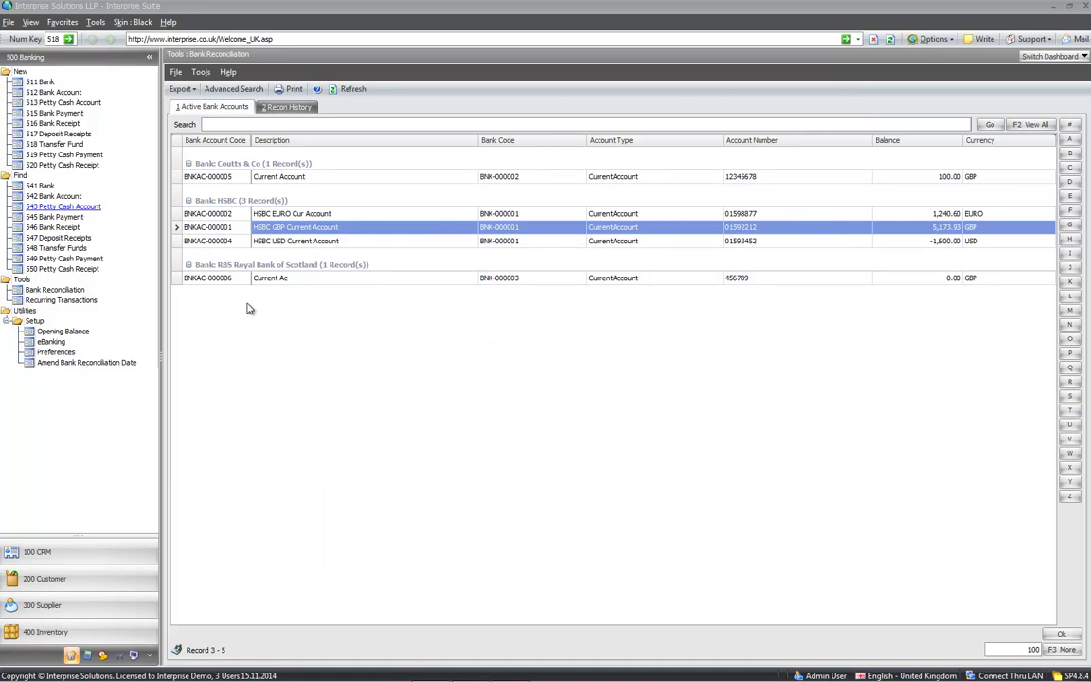
# Record a £10.00 'parking' payment from Petty Cash Account 1 coded to 7401 Car Hire, and save it.
pyautogui.click(58, 158)
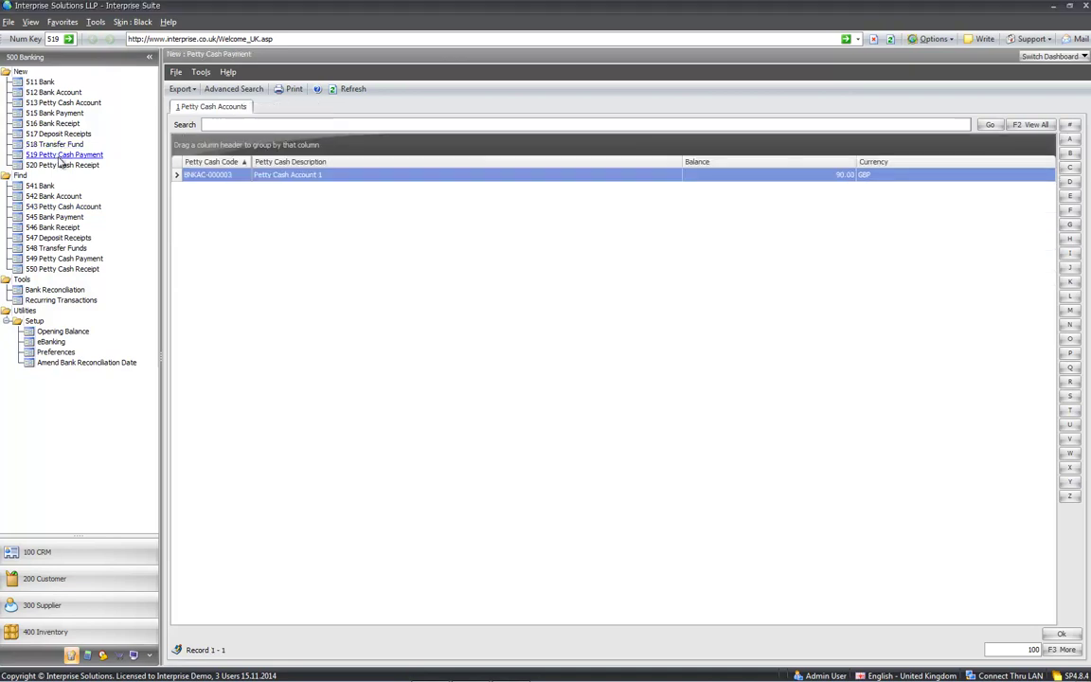
pyautogui.click(221, 175)
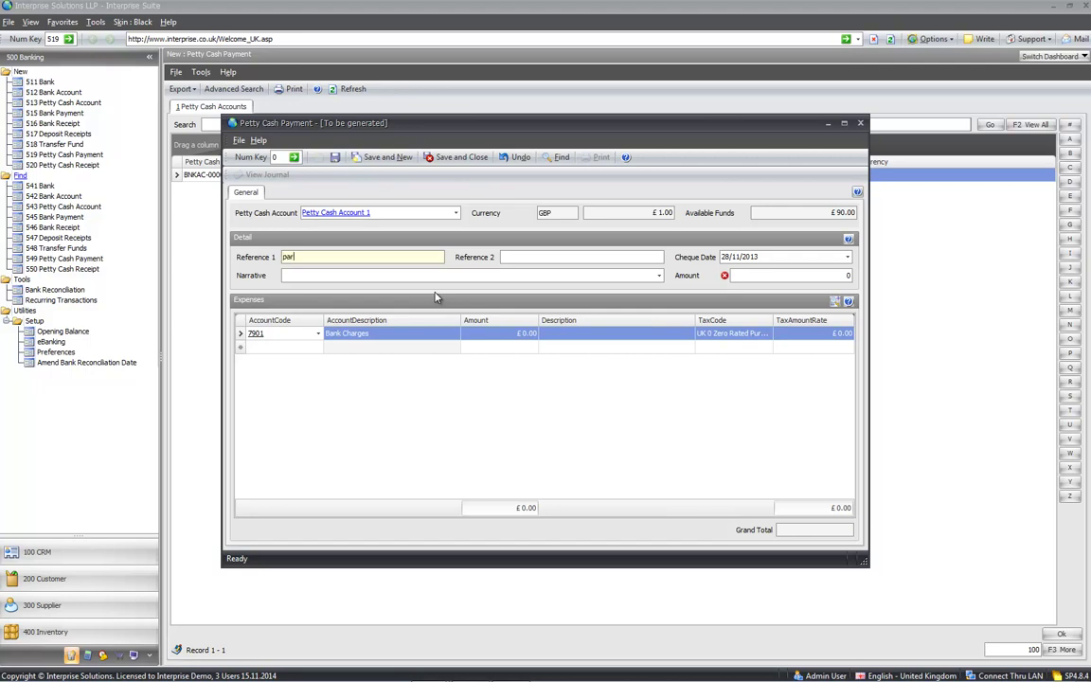
pyautogui.press('Tab')
pyautogui.press('Tab')
pyautogui.write('10')
pyautogui.press('Tab')
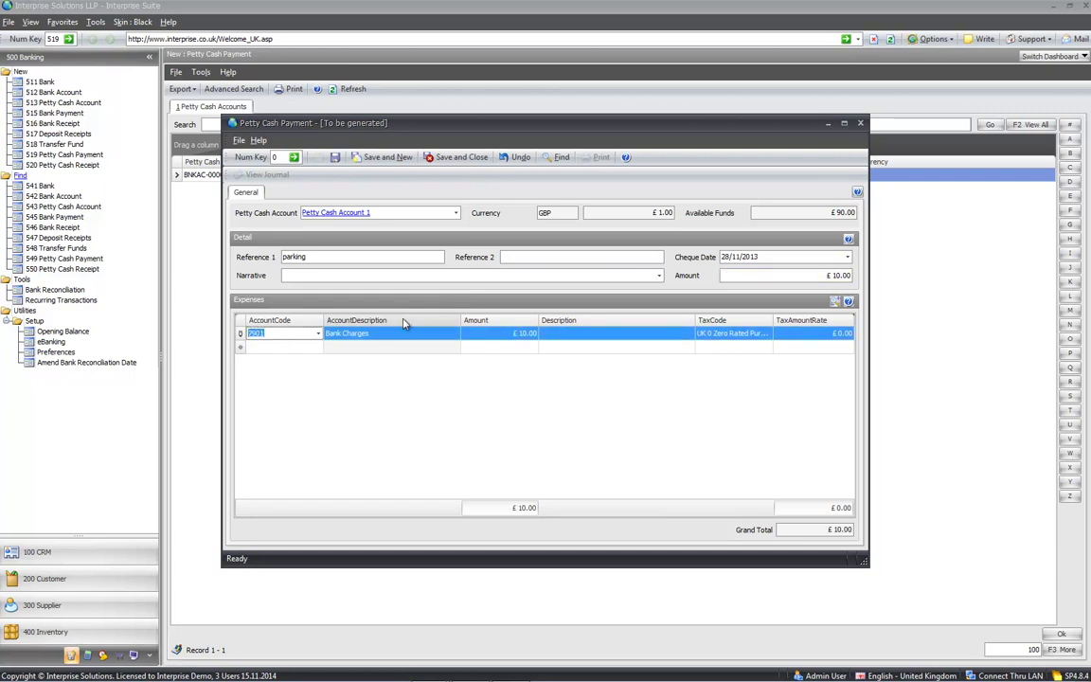
pyautogui.press('Tab')
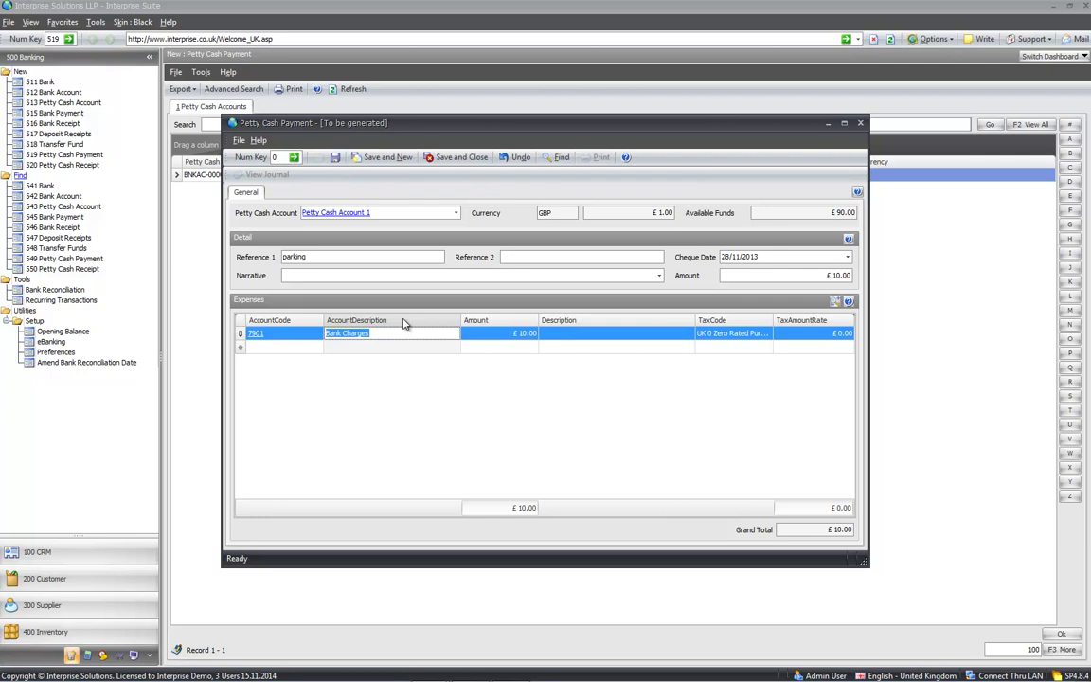
pyautogui.hotkey('shift', 'Tab')
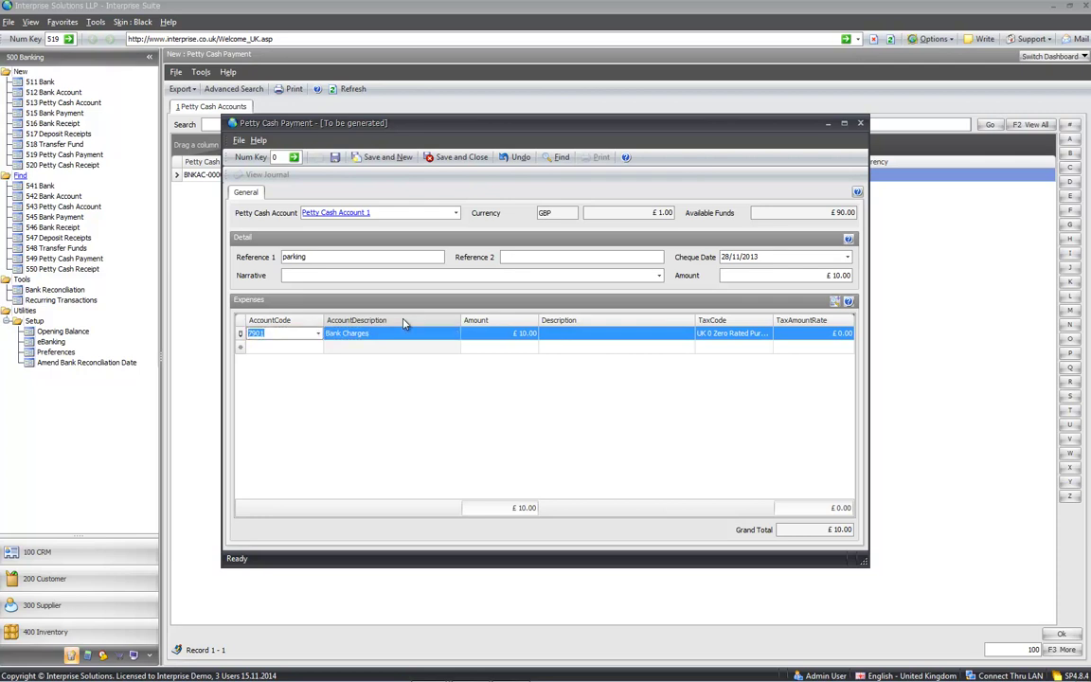
pyautogui.write('car')
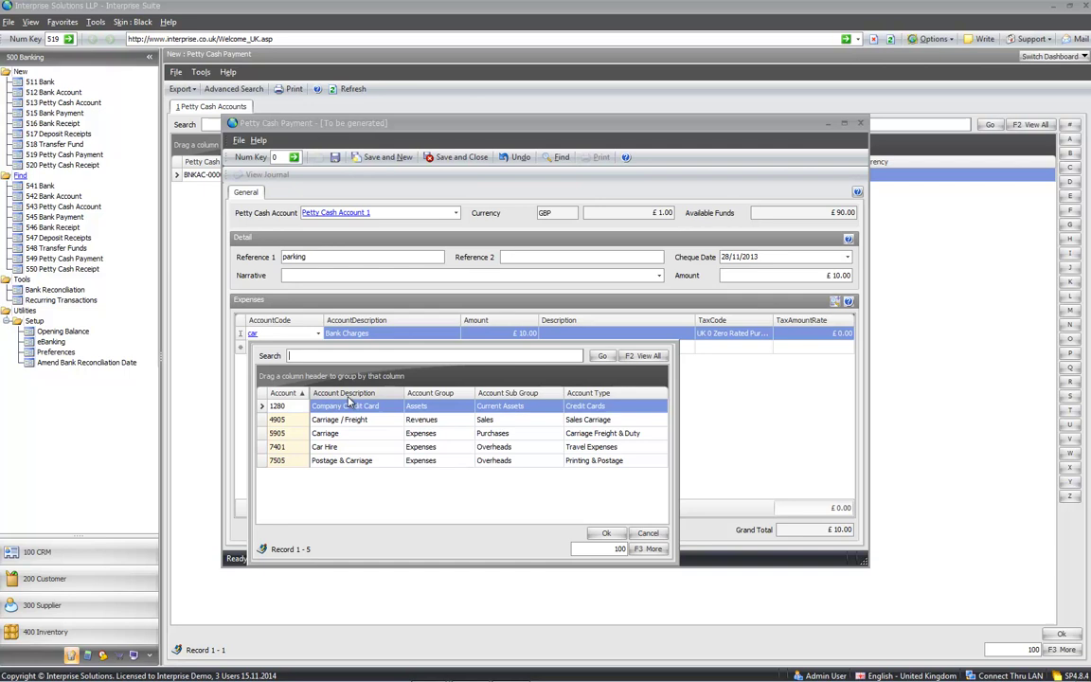
pyautogui.click(299, 449)
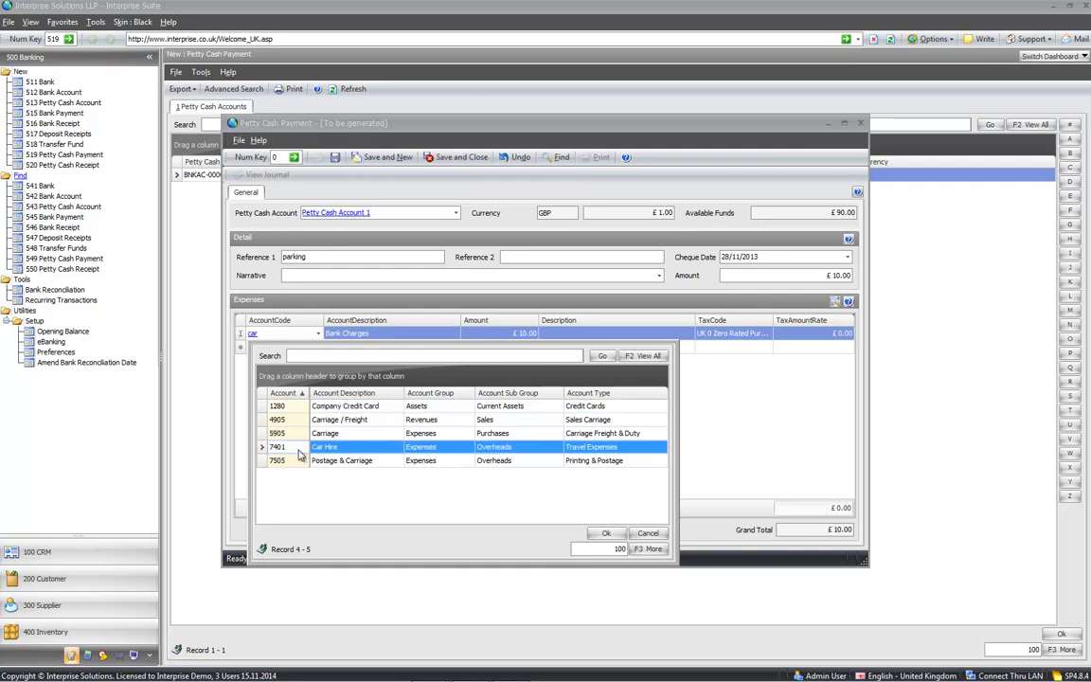
pyautogui.doubleClick(299, 449)
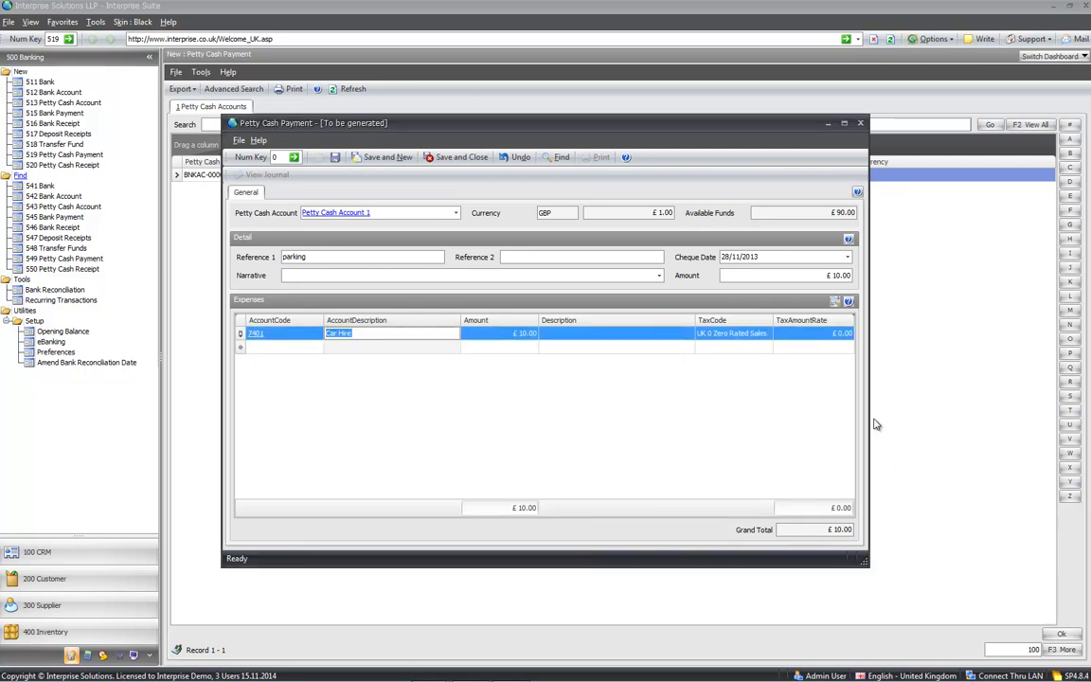
pyautogui.click(464, 155)
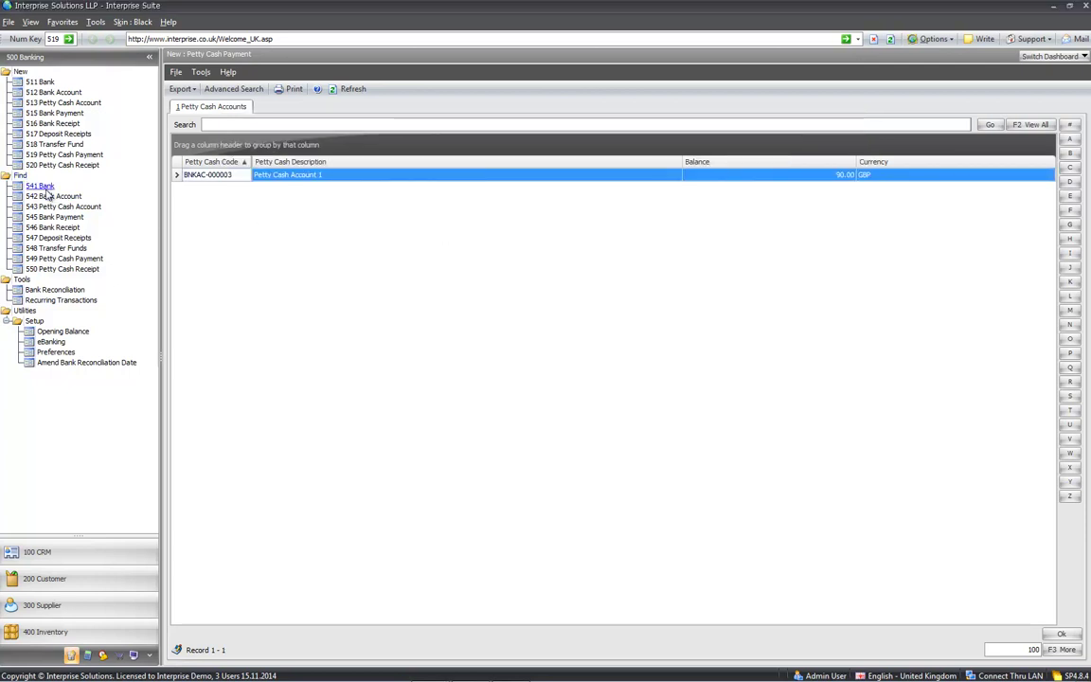
# Browse the bank payment, deposit receipt and fund transfer histories, viewing and closing FTR-000004's details.
pyautogui.click(50, 218)
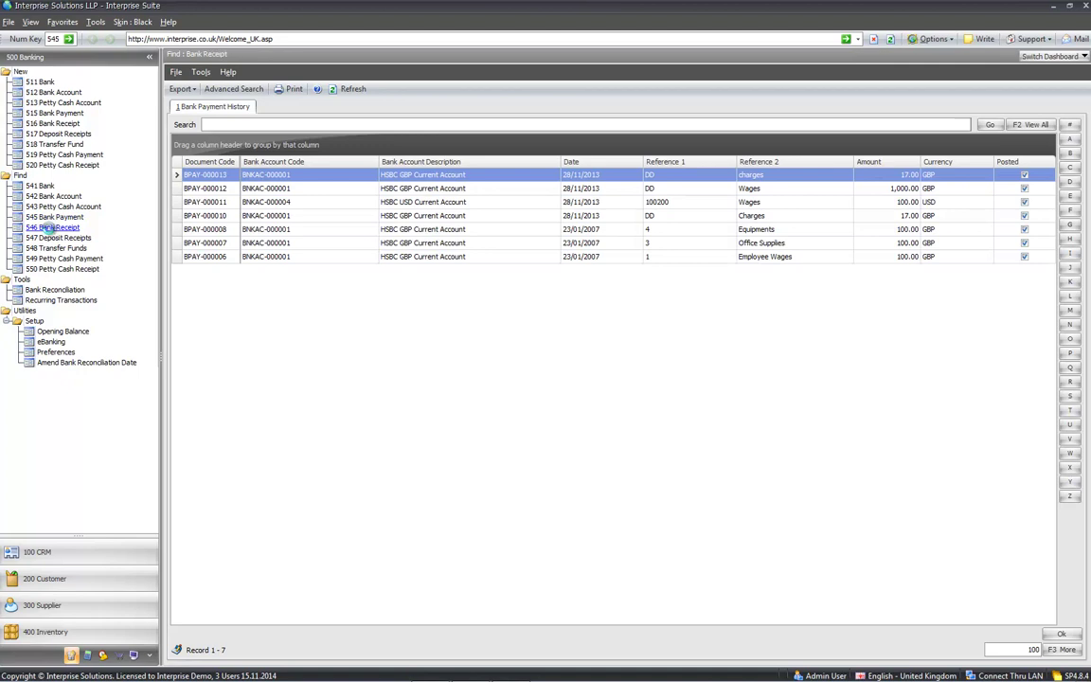
pyautogui.click(52, 238)
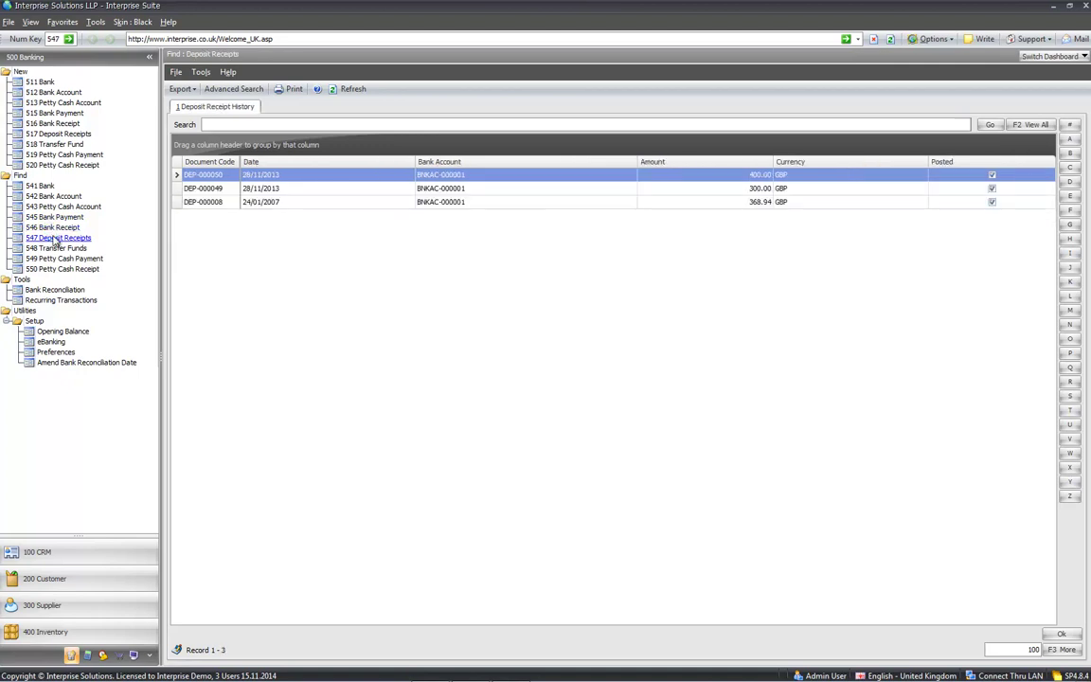
pyautogui.click(57, 249)
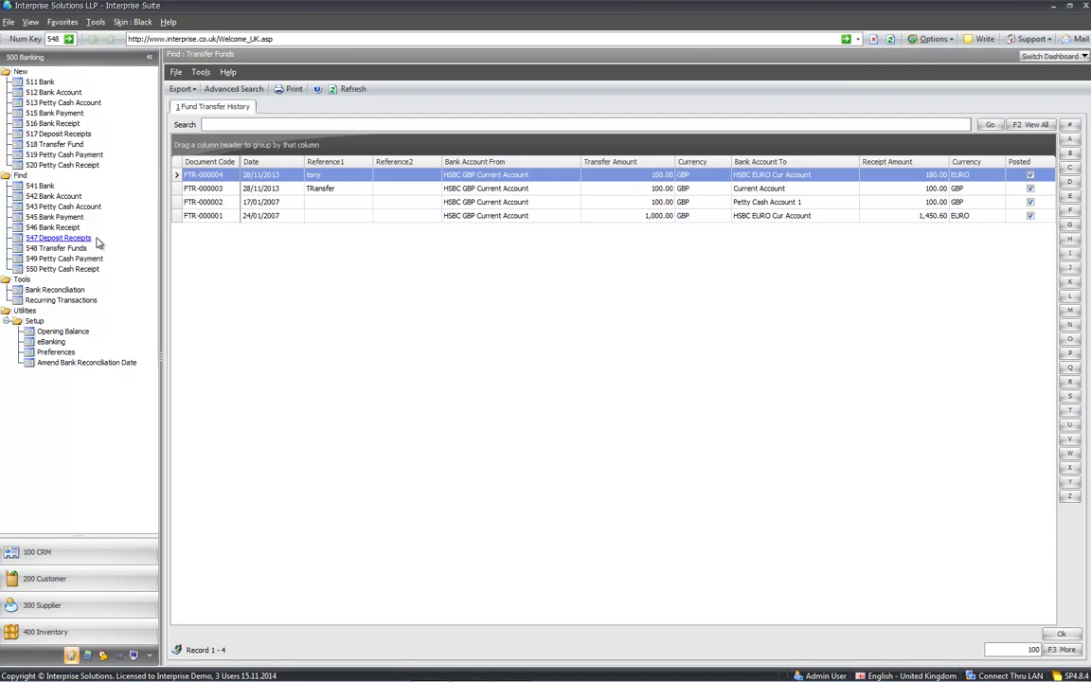
pyautogui.doubleClick(215, 175)
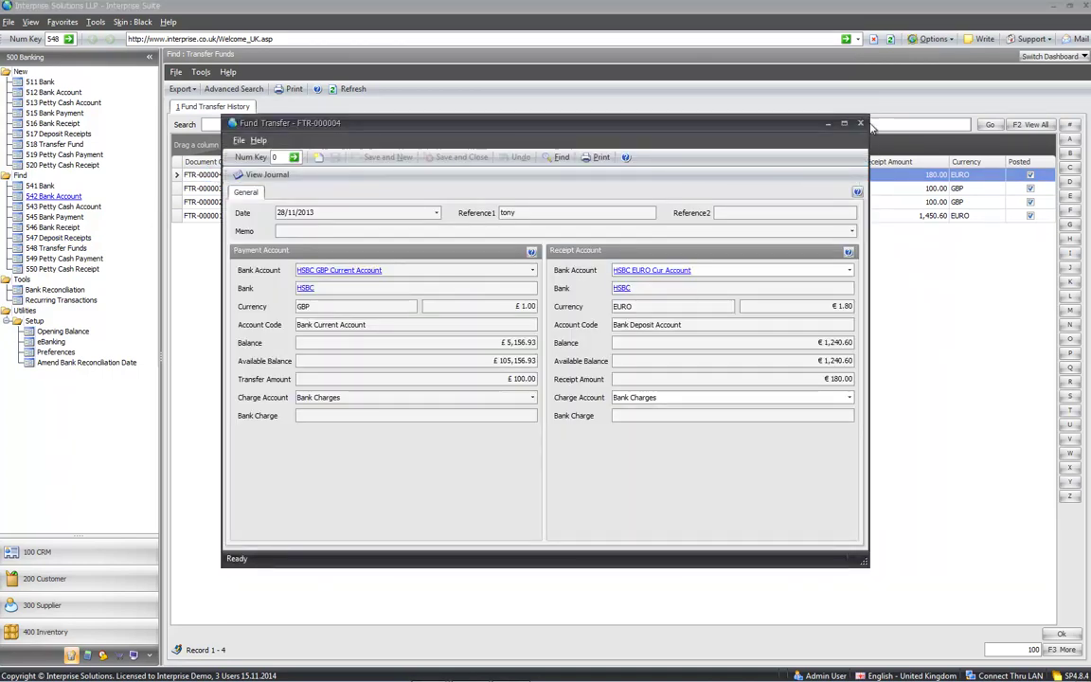
pyautogui.click(859, 123)
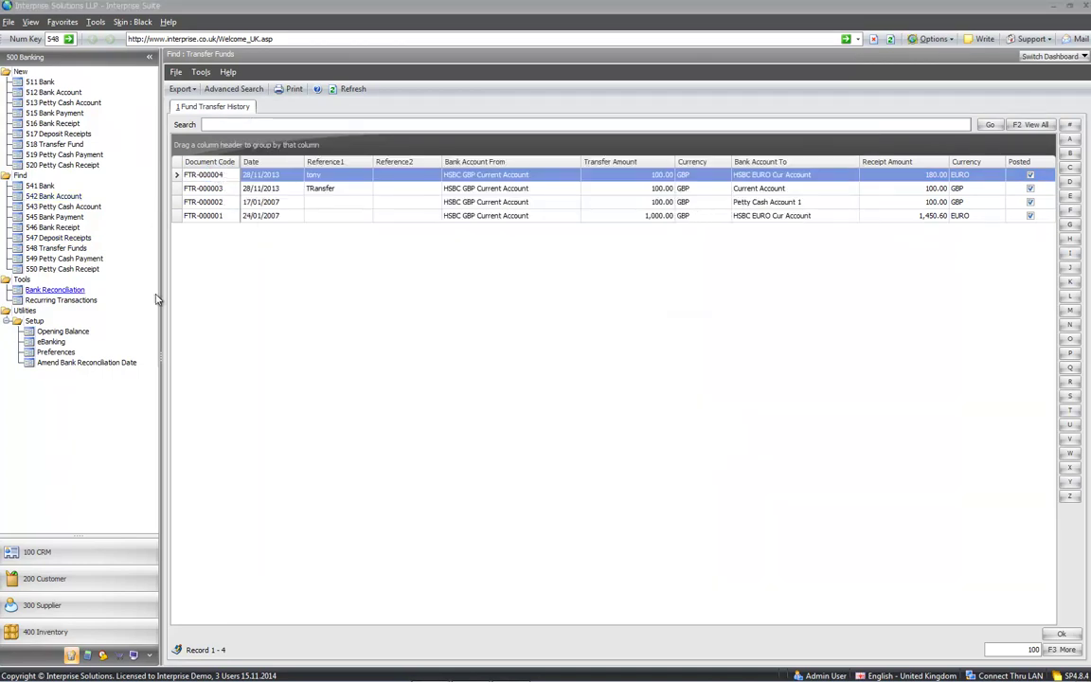
# Add Currency Code to the sort order of the BNKAC-000001 HSBC GBP eBanking layout and save it.
pyautogui.click(55, 342)
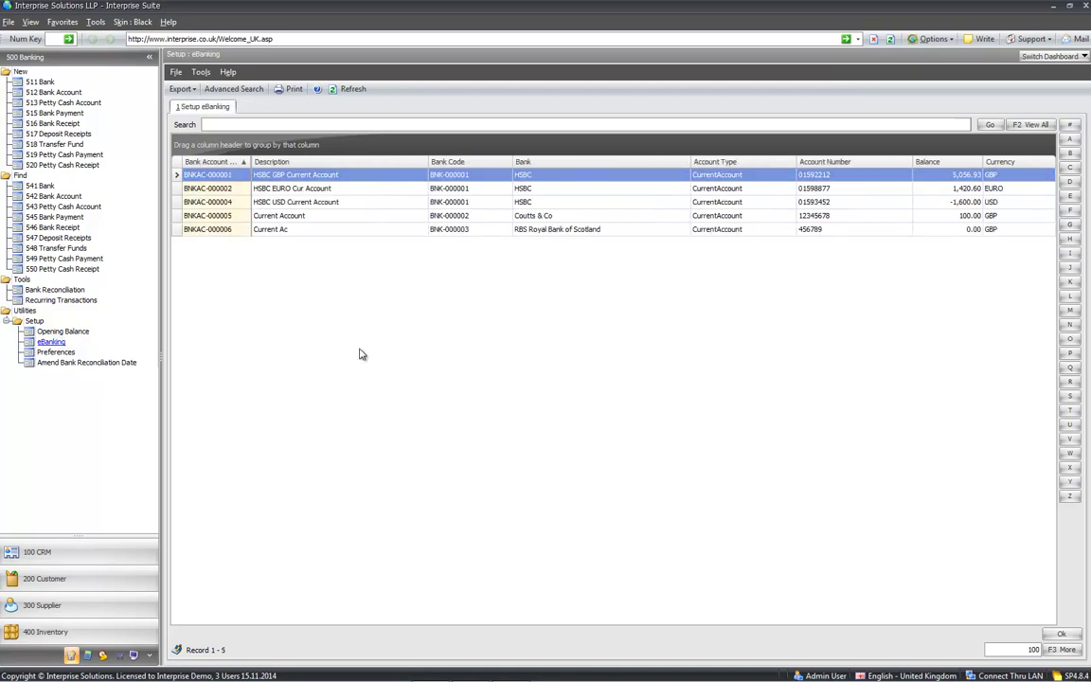
pyautogui.click(217, 177)
pyautogui.doubleClick(217, 175)
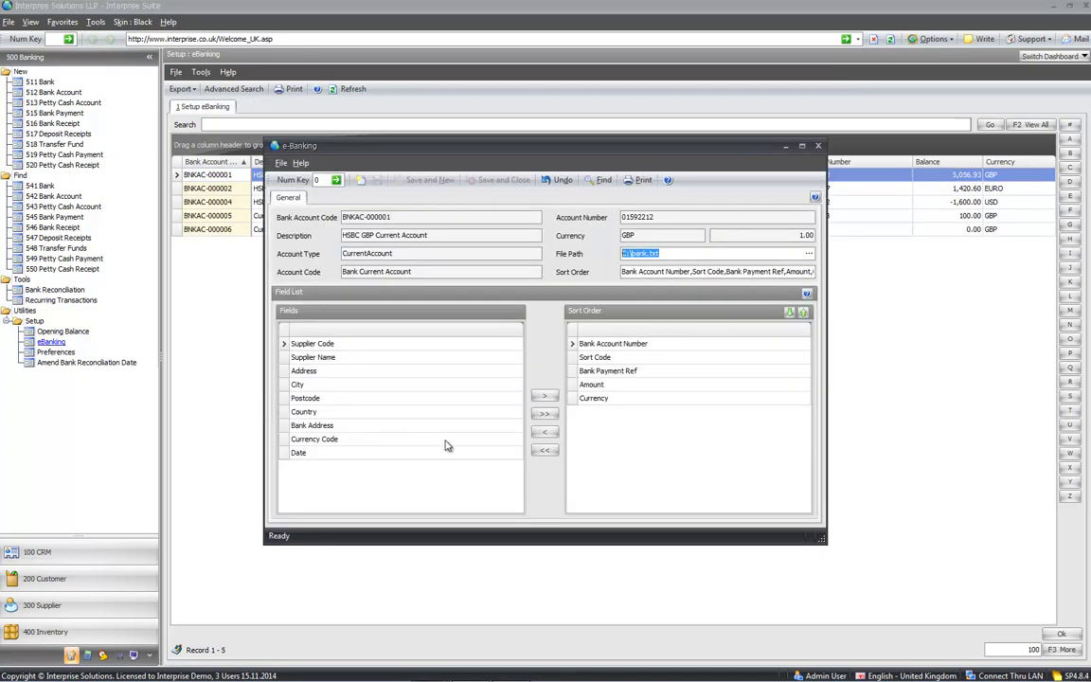
pyautogui.click(597, 346)
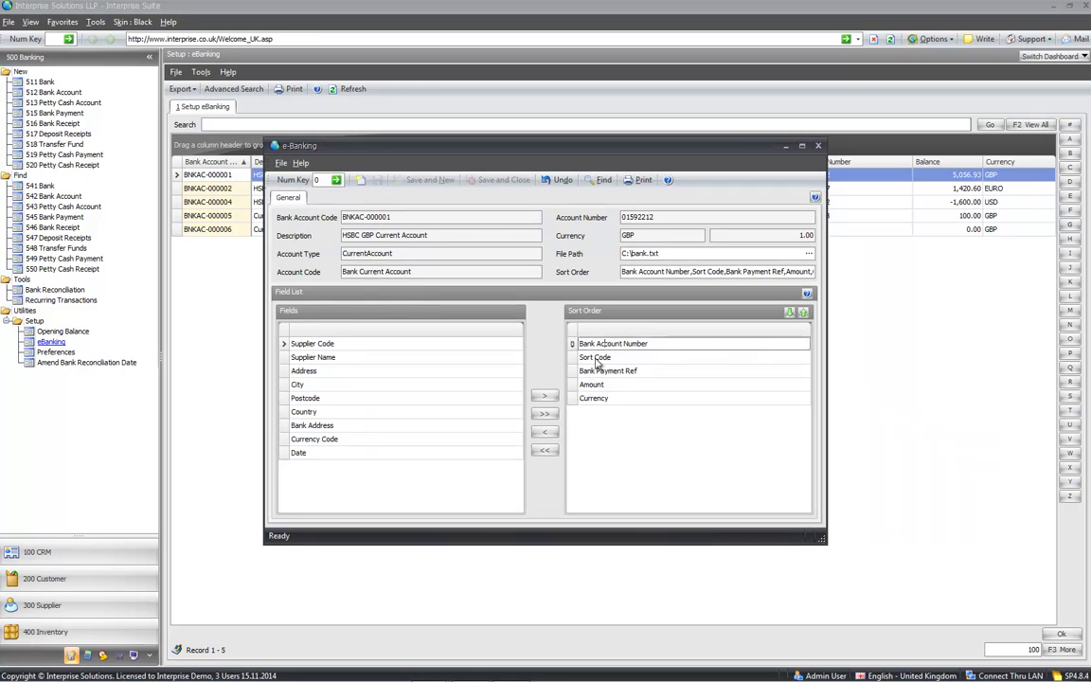
pyautogui.moveTo(597, 370); pyautogui.dragTo(602, 399)
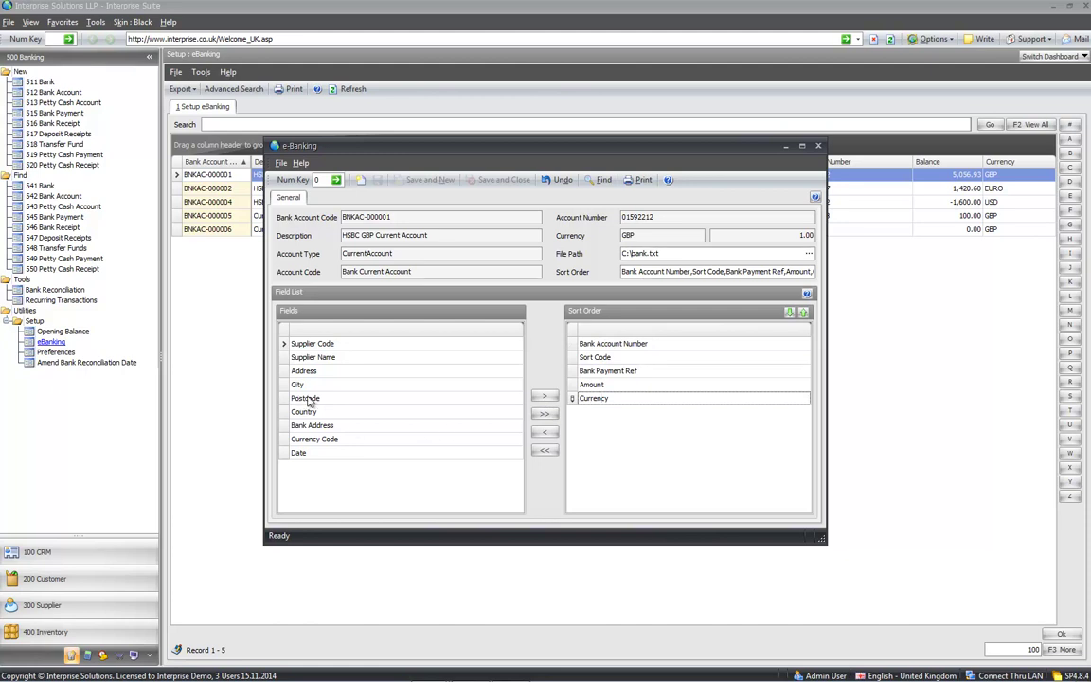
pyautogui.click(322, 440)
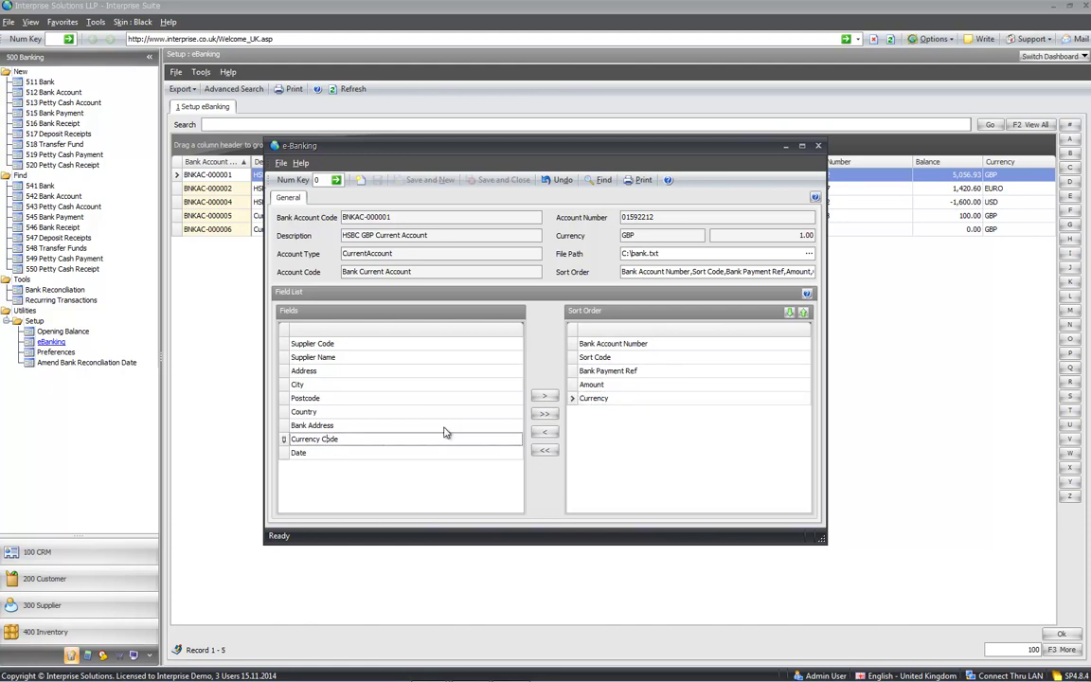
pyautogui.click(545, 395)
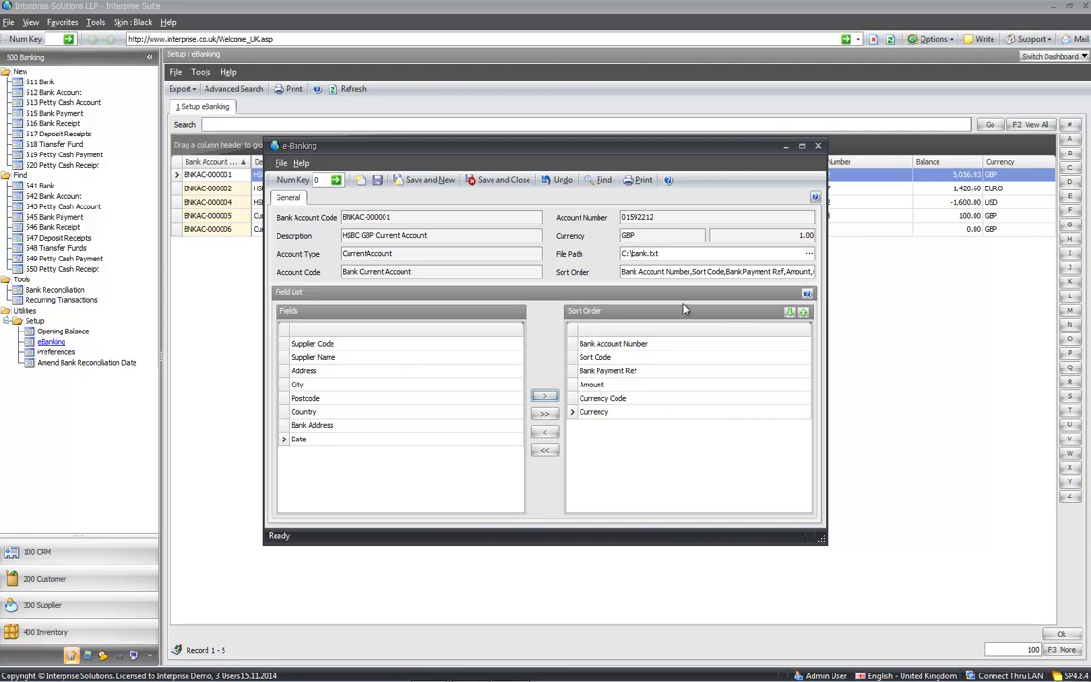
pyautogui.click(506, 183)
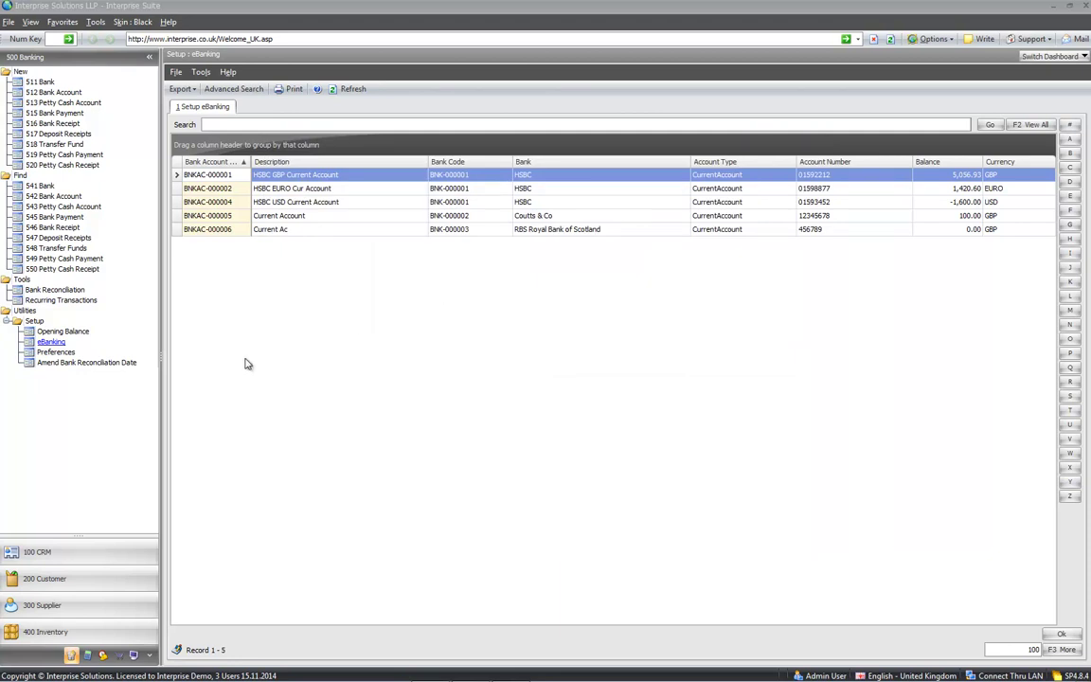
pyautogui.click(48, 353)
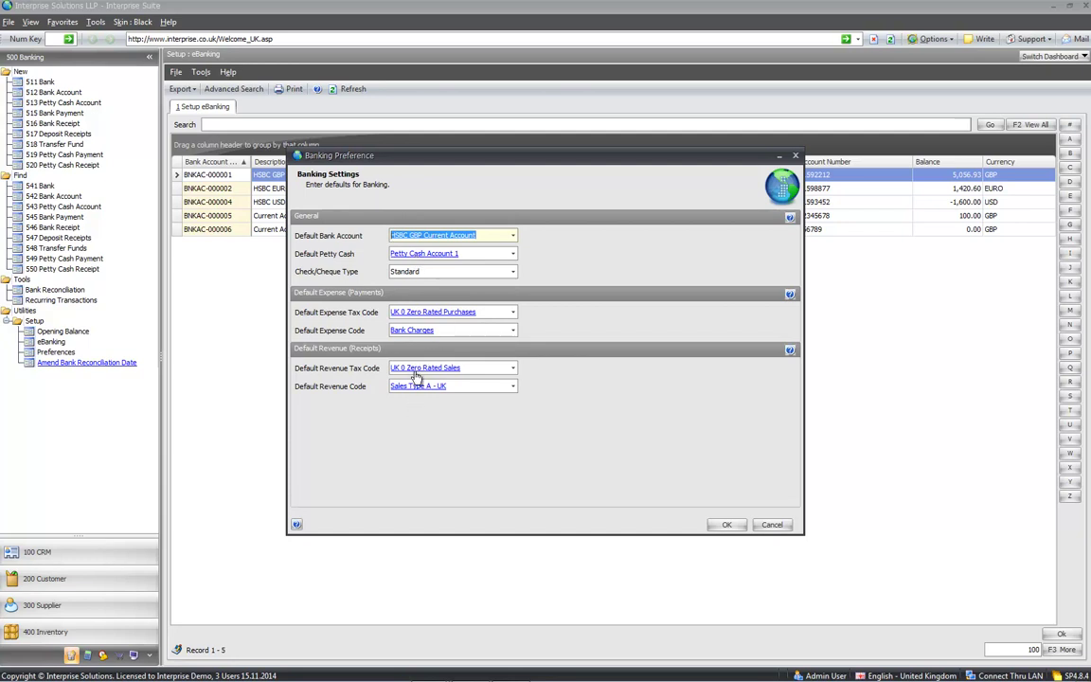
pyautogui.click(726, 524)
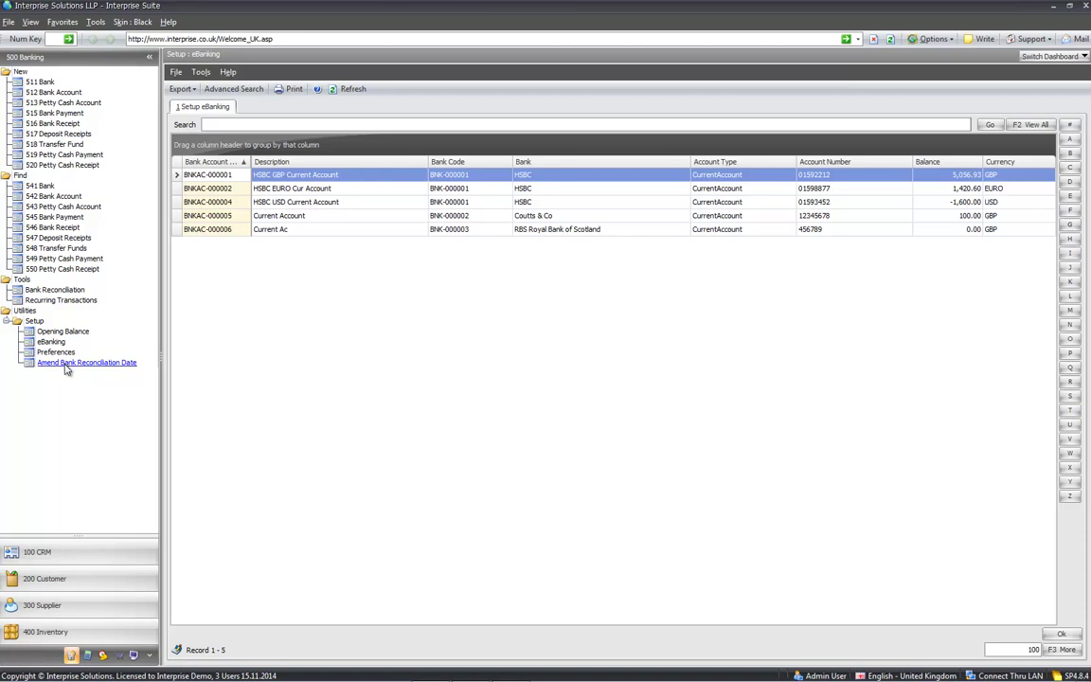
# On the Report dashboard, preview the Bank Day Book Bank Payments report, then close the preview and print settings.
pyautogui.click(1042, 57)
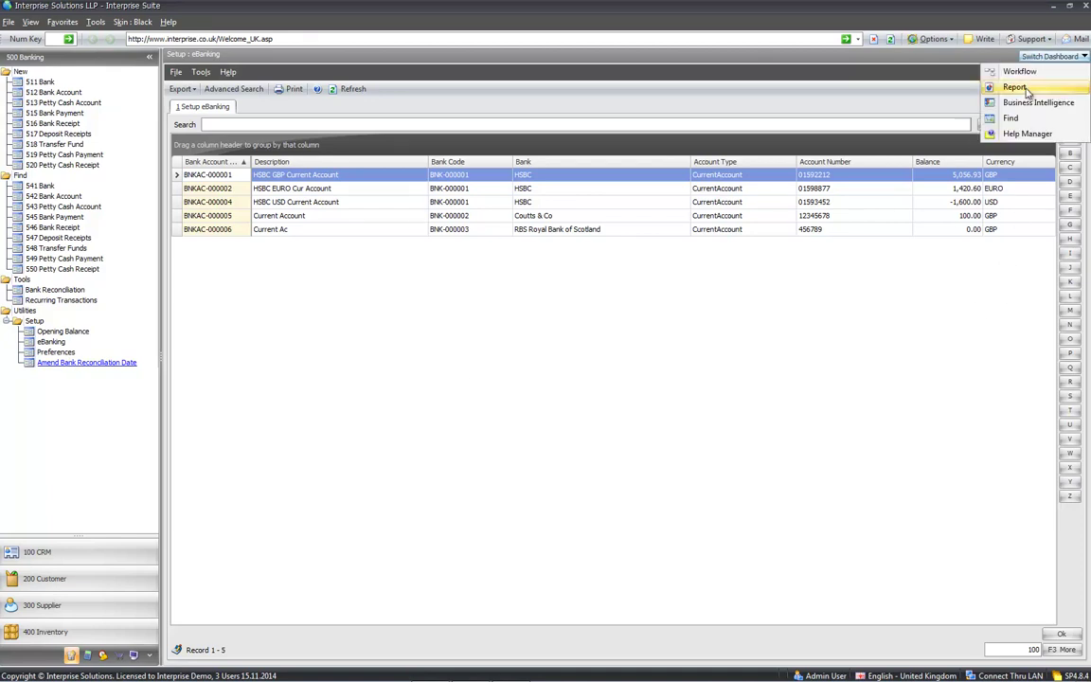
pyautogui.click(1032, 85)
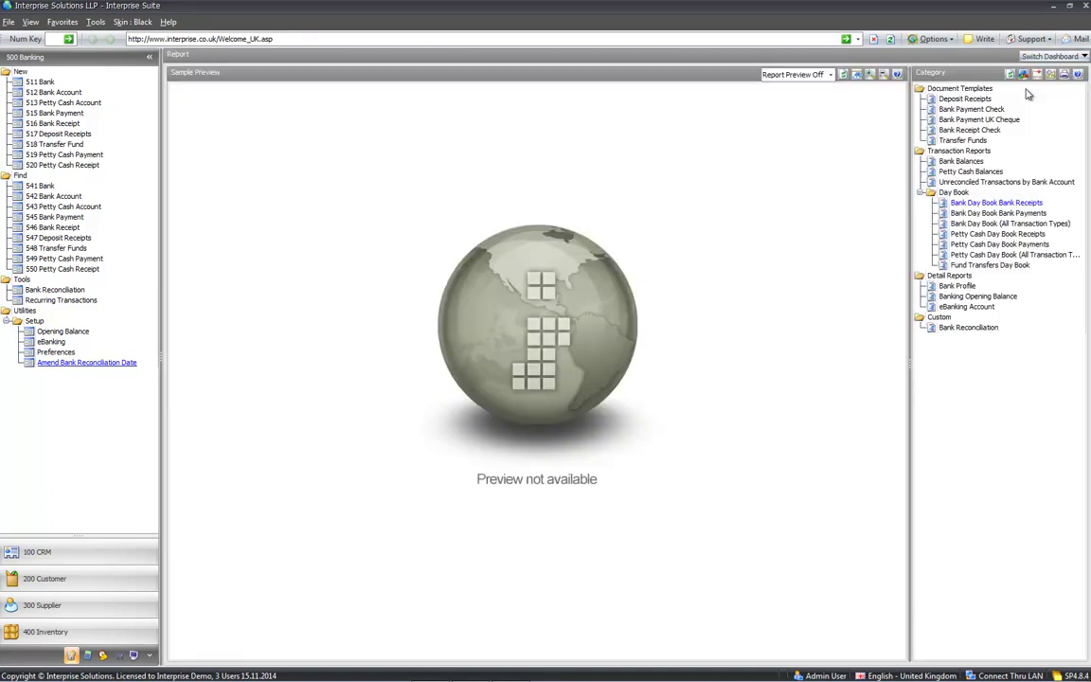
pyautogui.click(964, 213)
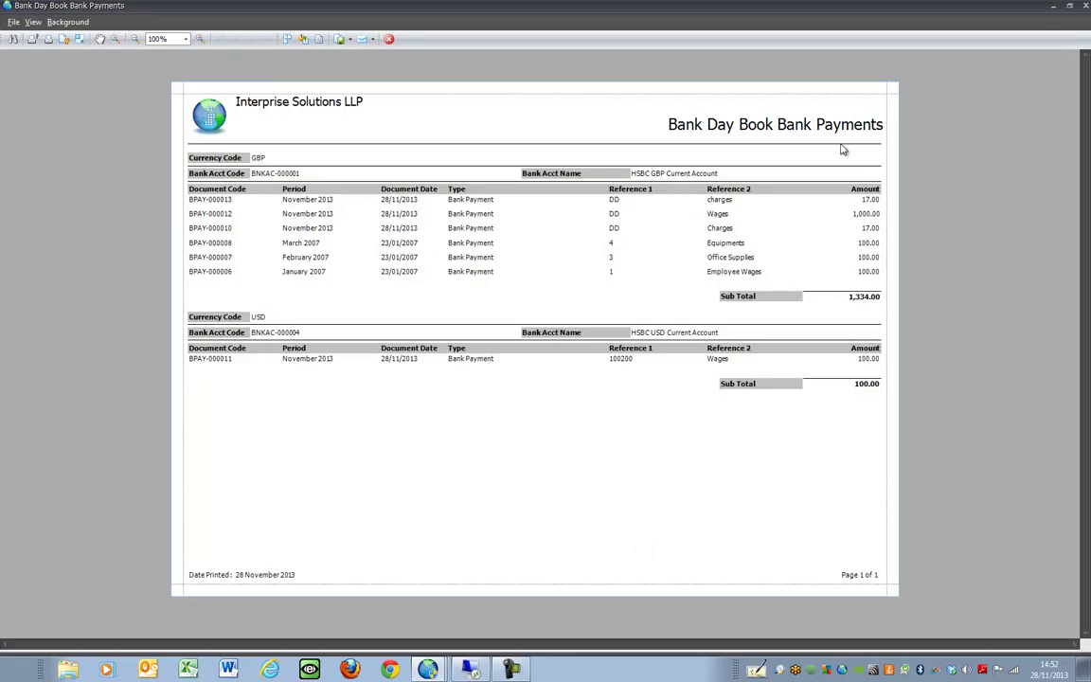
pyautogui.click(1085, 6)
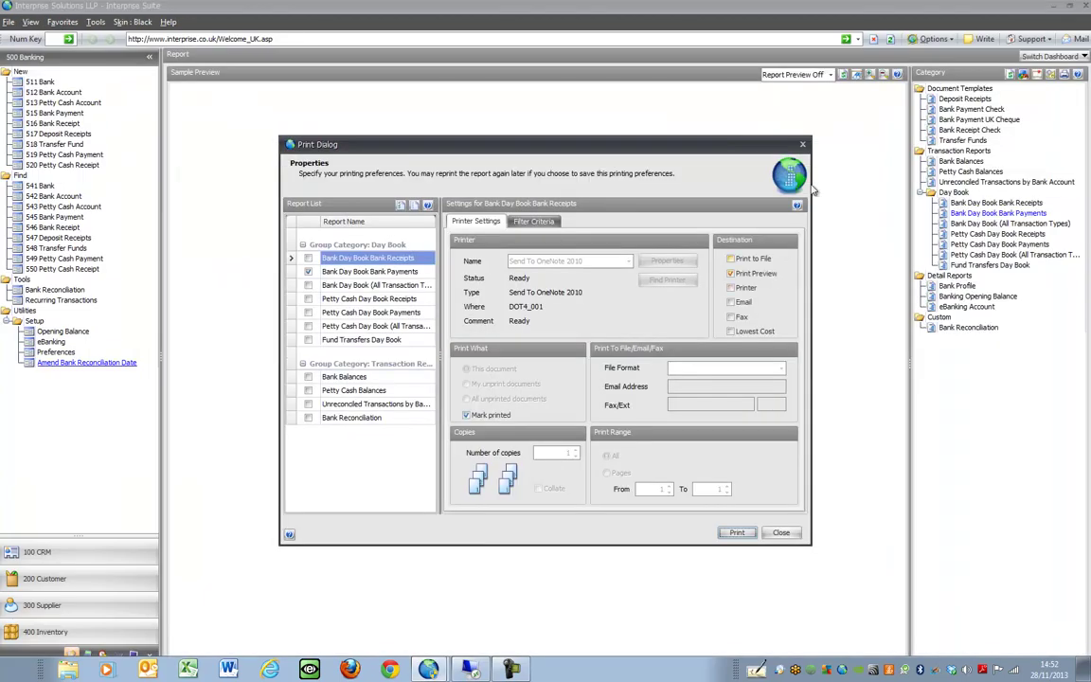
pyautogui.click(725, 129)
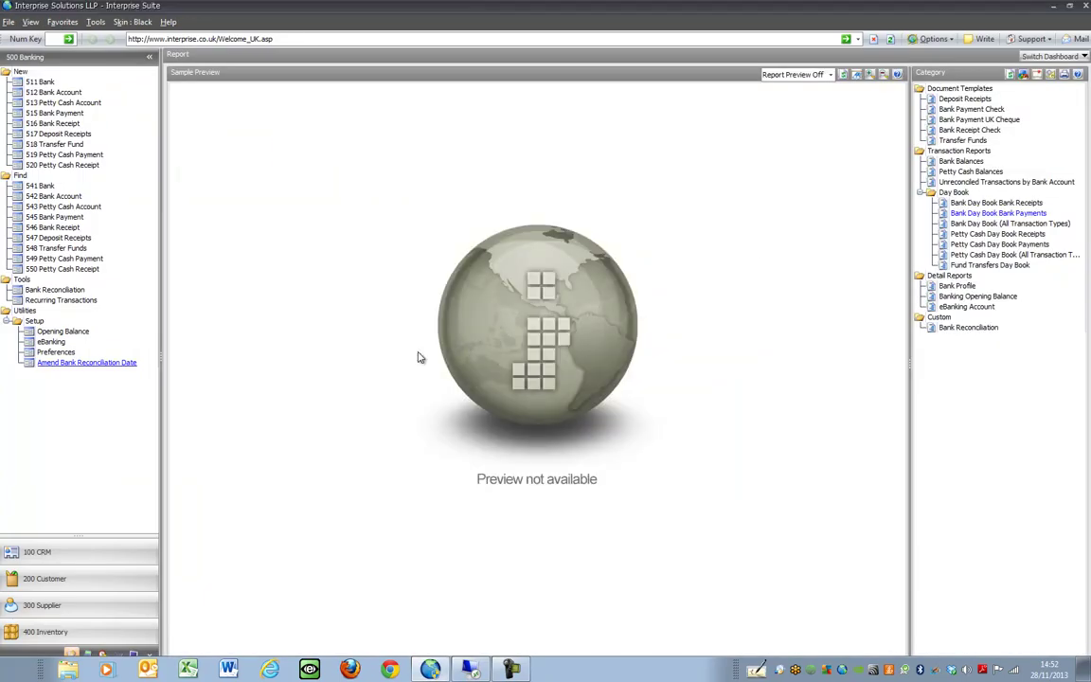